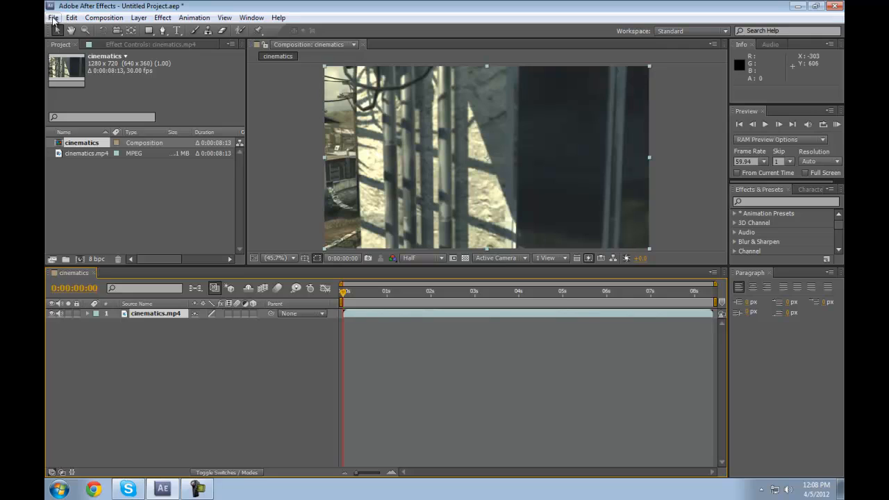
click(53, 17)
click(53, 18)
click(123, 194)
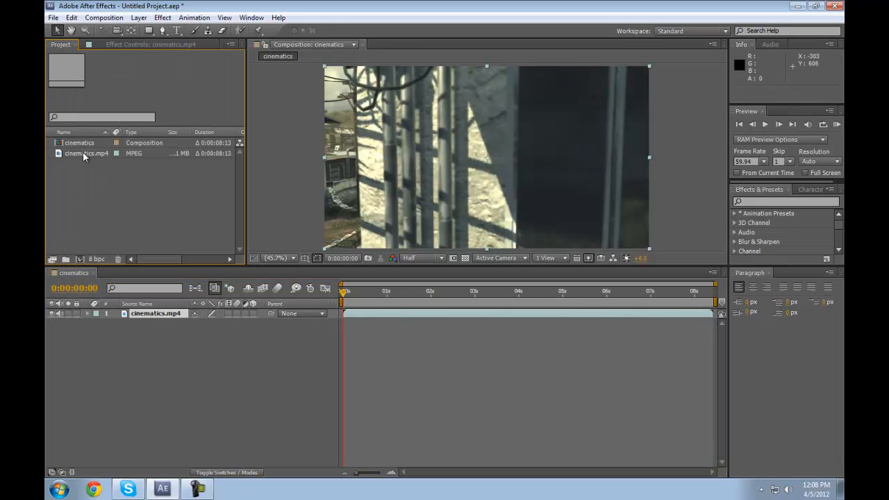
click(84, 144)
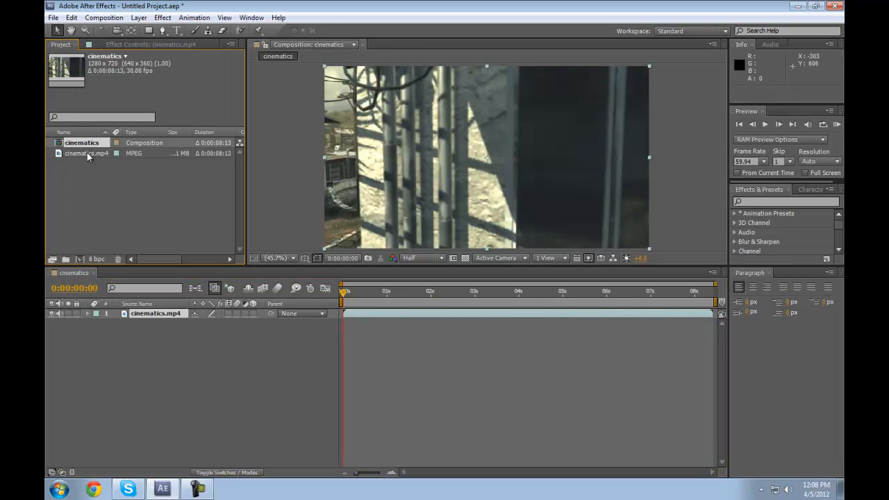
click(89, 153)
click(146, 319)
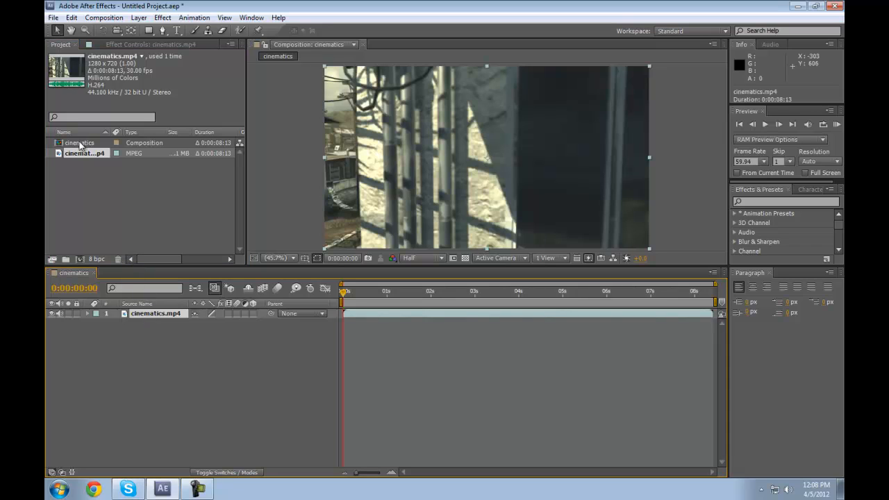
mouse_move(80, 155)
mouse_down()
mouse_move(81, 258)
mouse_move(85, 154)
mouse_up()
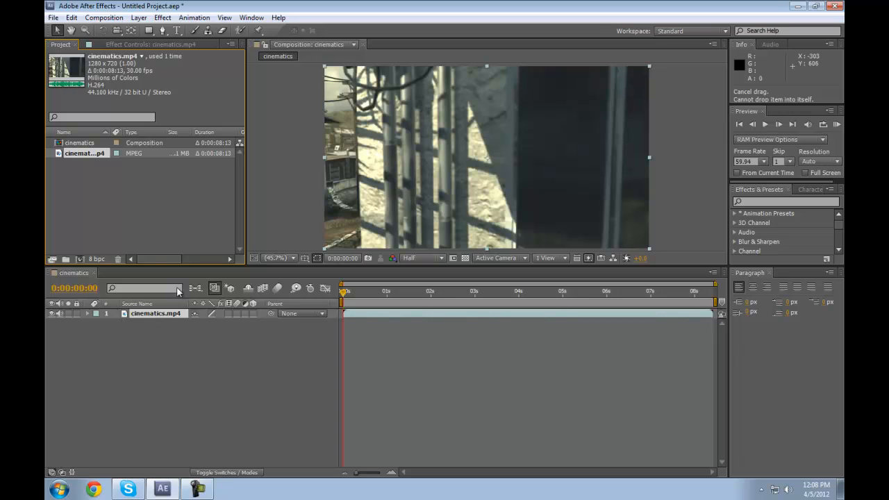
click(158, 321)
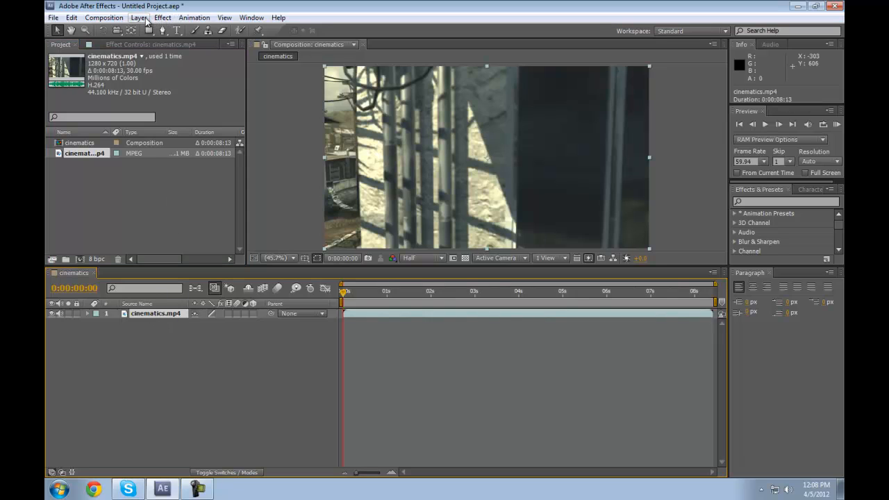
Apply the Sharpen effect to the cinematics.mp4 layer with a Sharpen Amount of 6, and move the playhead to 0:00:02:09.
click(763, 201)
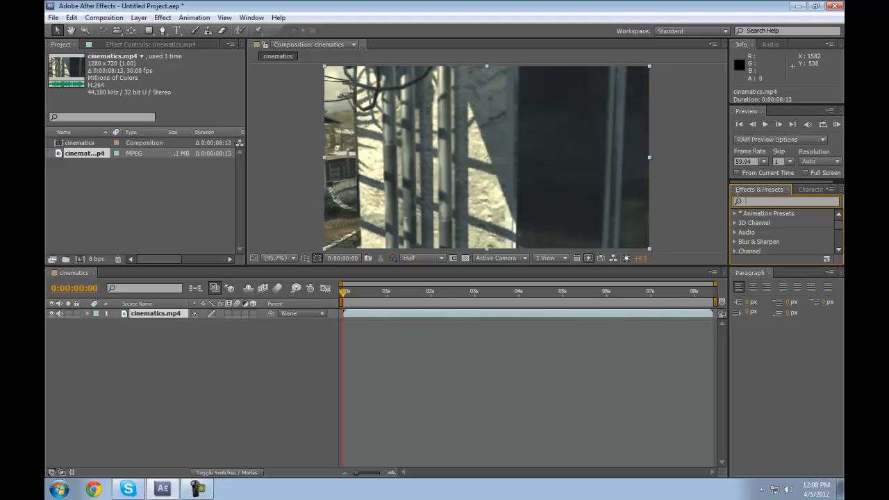
text(sharp)
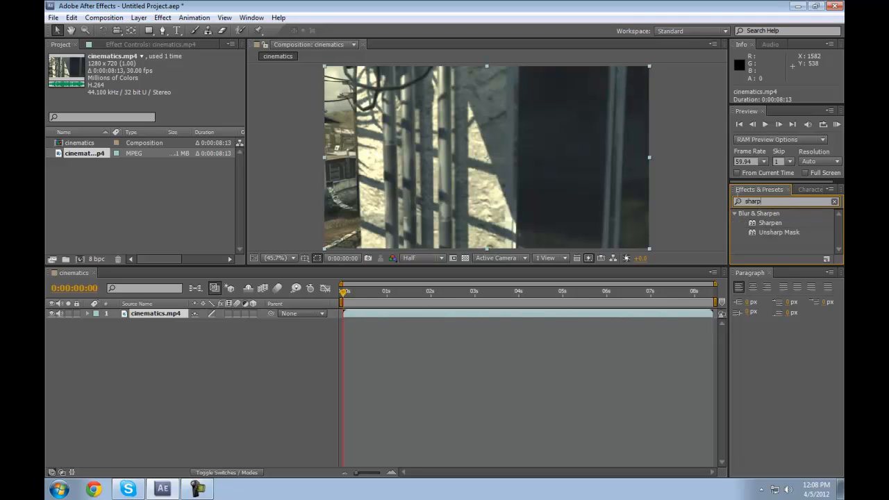
click(774, 223)
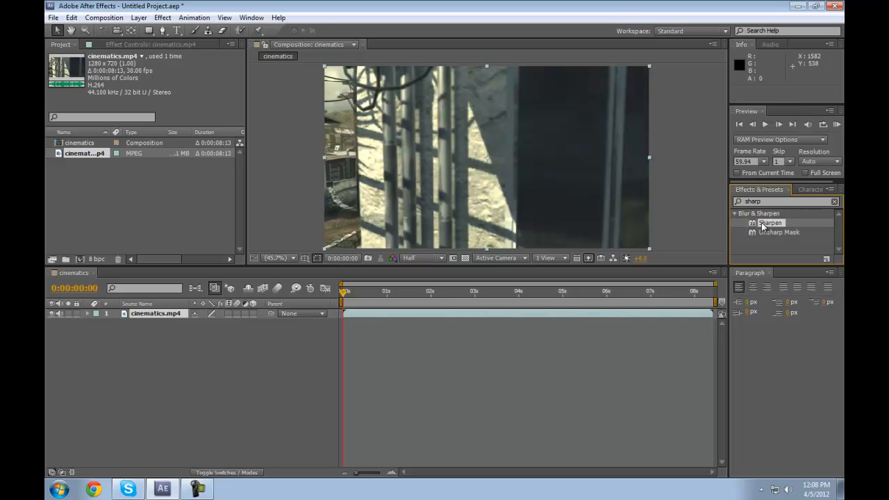
drag(762, 223, 164, 318)
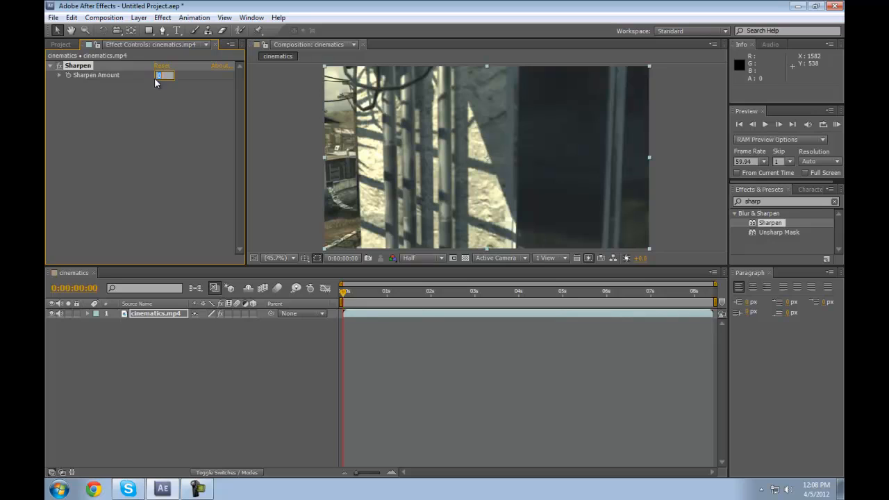
text(6)
key(Return)
click(443, 293)
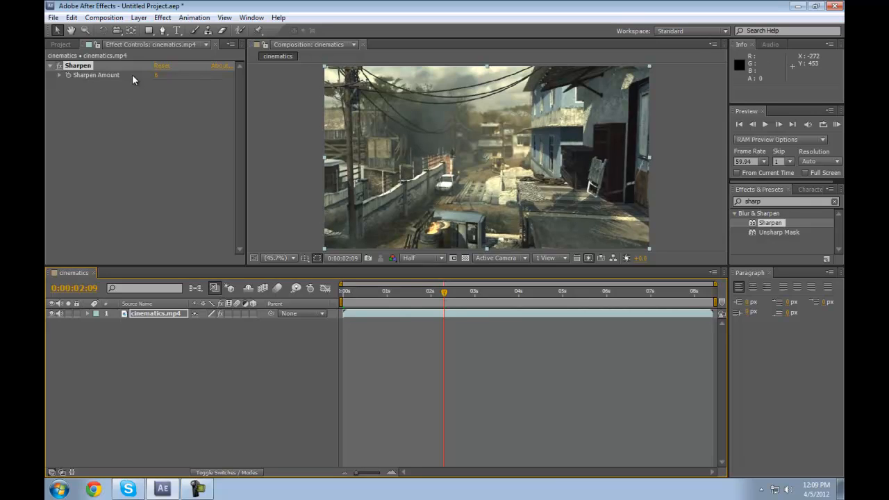
Compare the frame with a Sharpen Amount of 0 against a Sharpen Amount of 6.
click(160, 72)
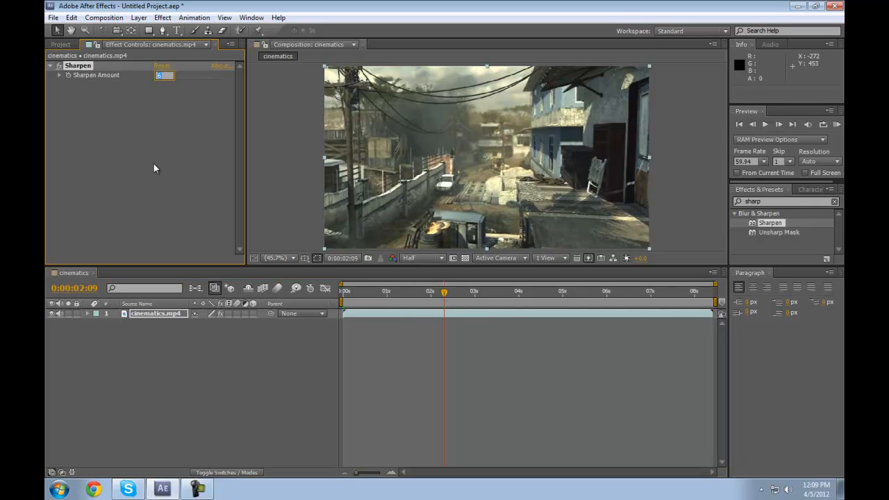
text(0)
key(Return)
scroll(453, 171, up, 4)
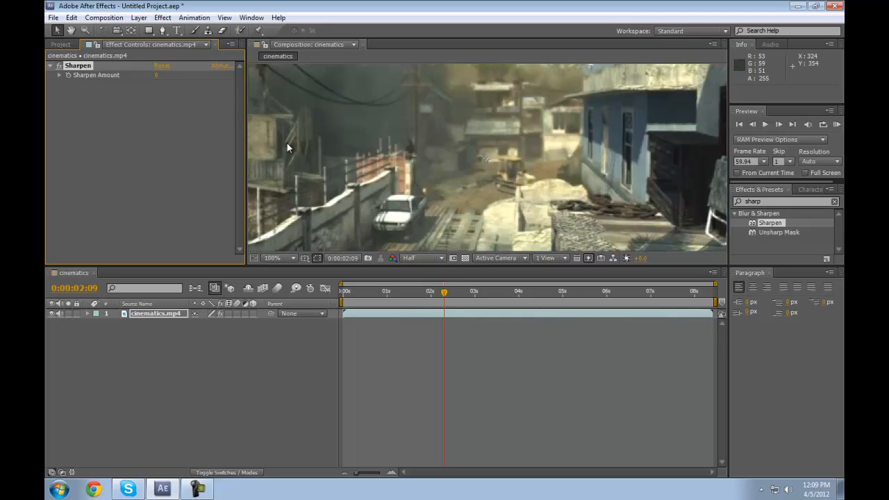
click(157, 75)
text(6)
key(Return)
scroll(647, 132, down, 2)
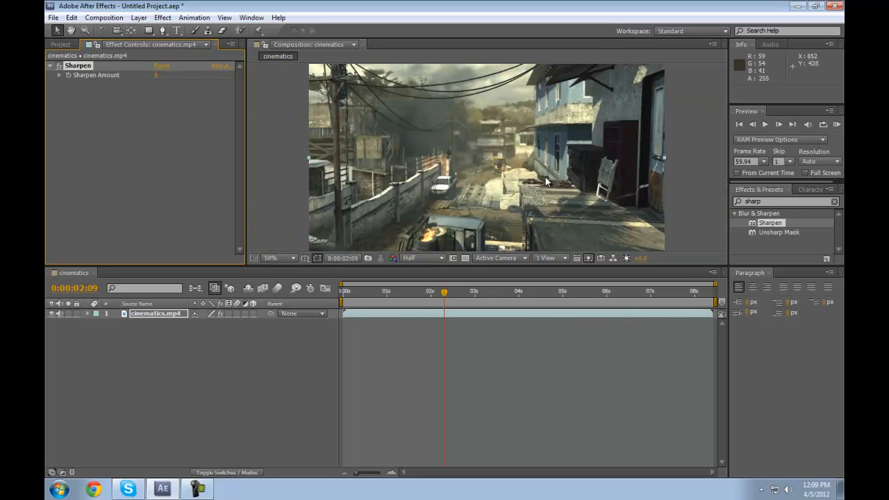
scroll(528, 197, up, 1)
scroll(515, 171, down, 1)
Try a Sharpen Amount of 10 and inspect the frame's detail at 100% magnification.
click(156, 76)
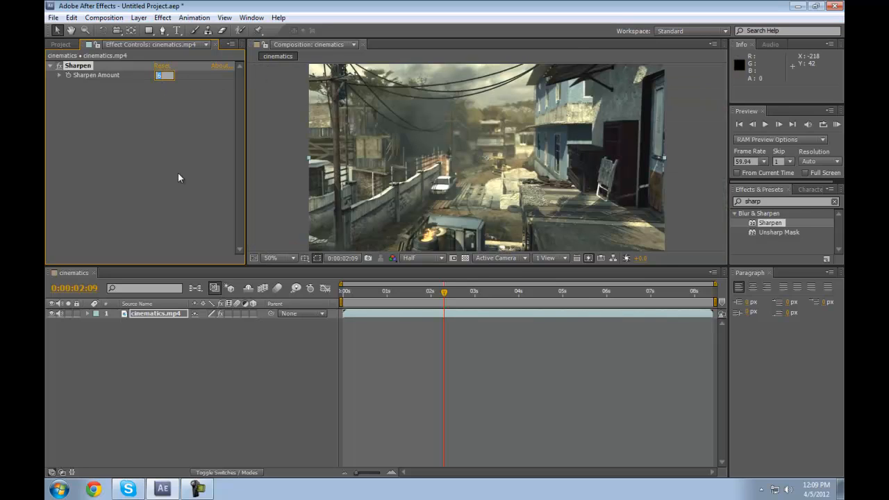
text(10)
key(Return)
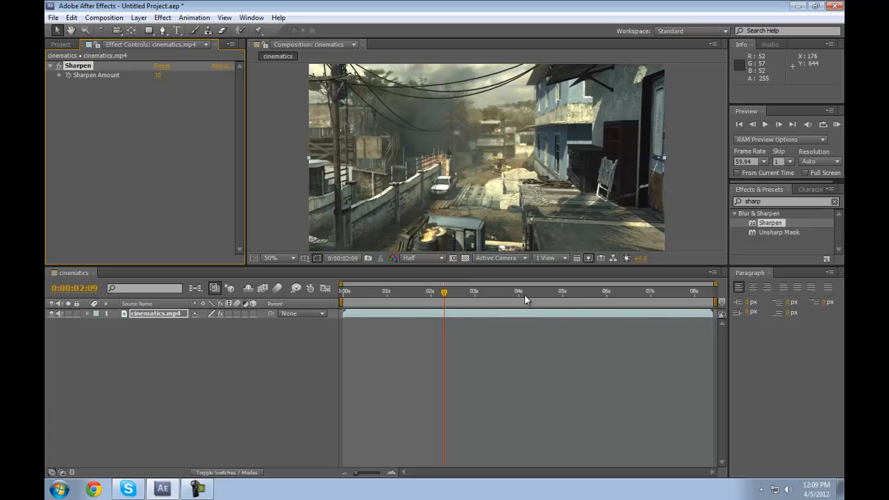
key(slash)
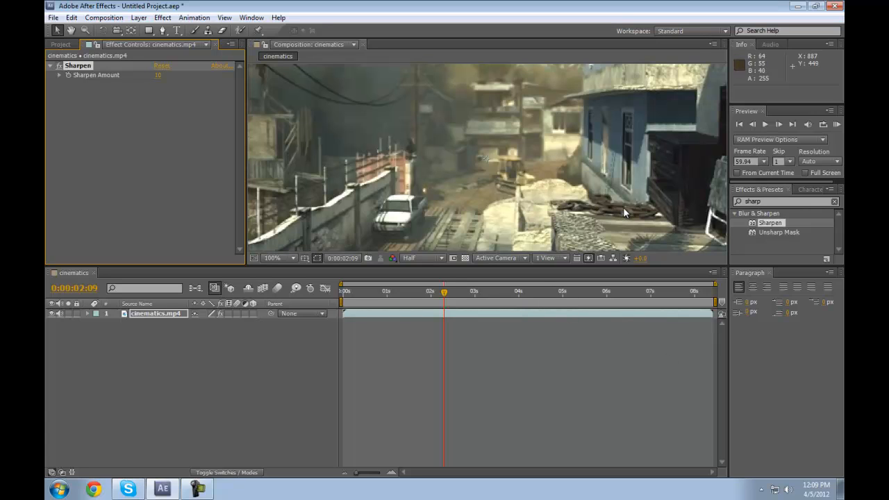
key(comma)
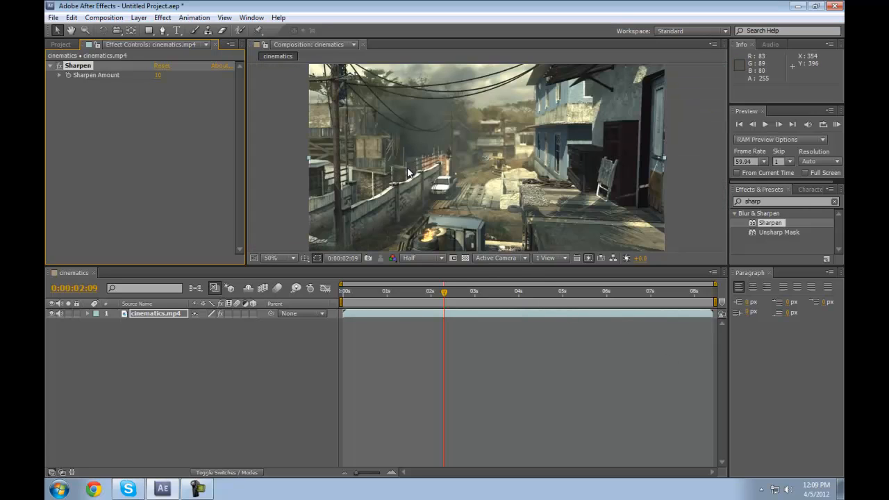
Set the Sharpen Amount to 7.
click(158, 75)
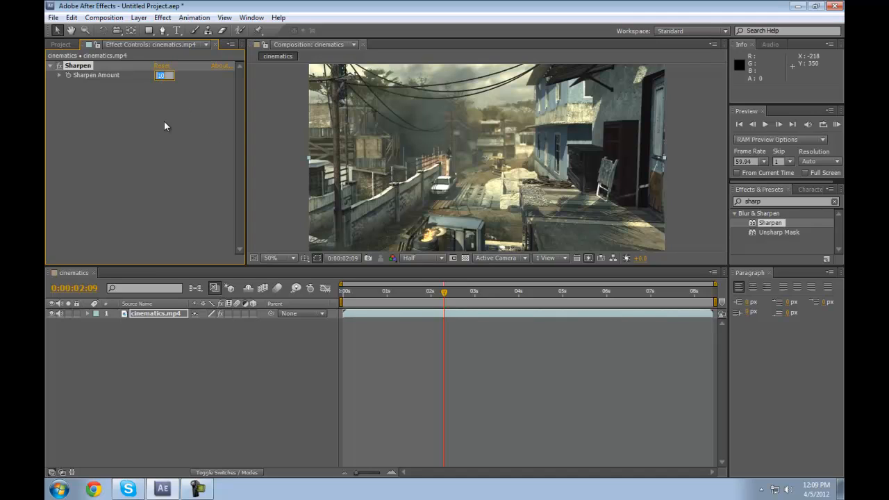
text(7)
key(Return)
Apply the Magic Bullet Looks effect to the cinematics.mp4 layer and open its look editor.
click(170, 314)
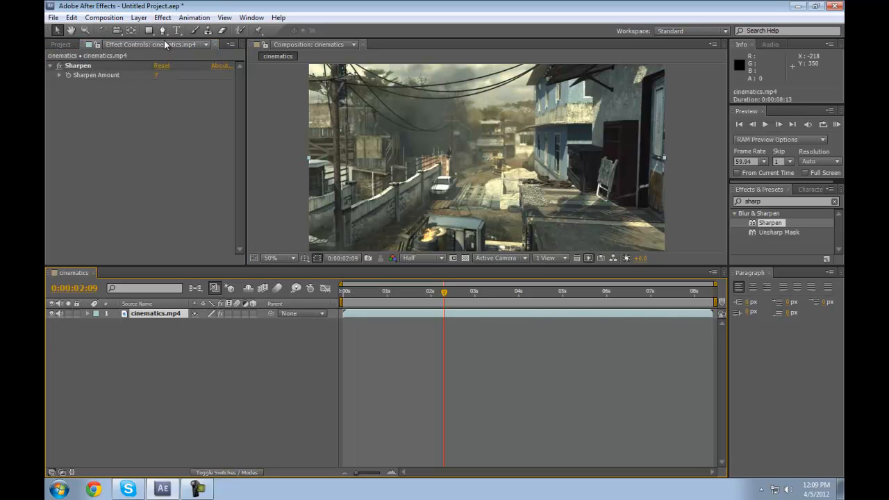
click(162, 17)
mouse_move(271, 182)
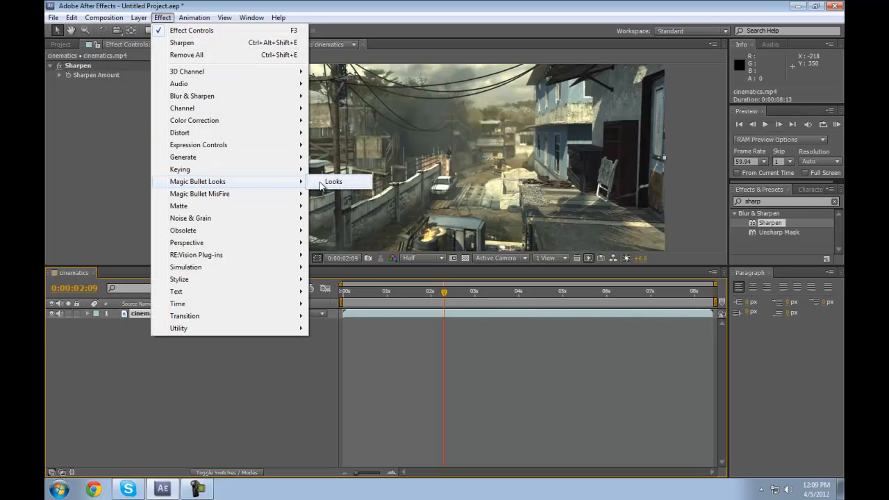
click(332, 182)
click(85, 112)
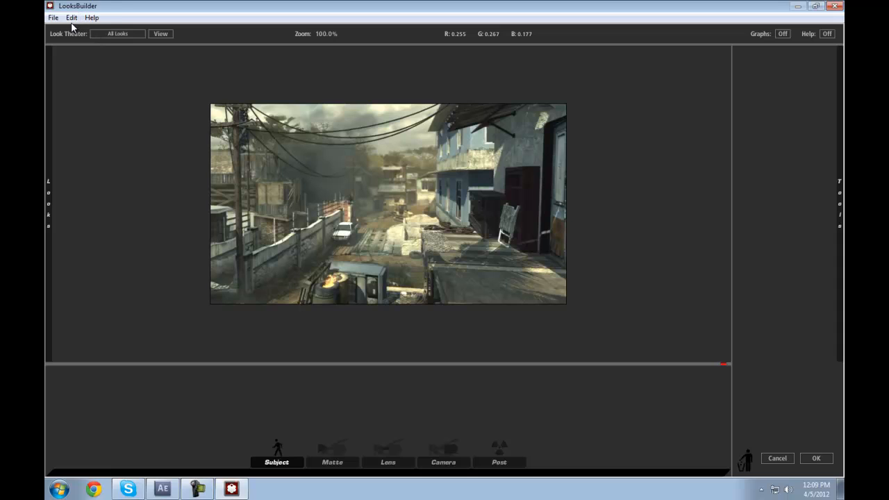
Browse the preset looks, previewing 3N19MA CC3, 3N19MA CC4, 16 and 15, and load look 1.
mouse_move(54, 116)
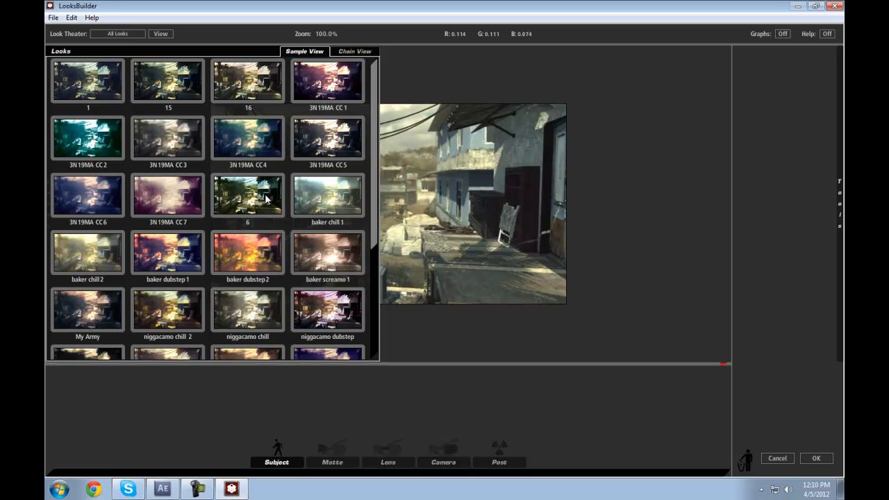
scroll(264, 198, down, 3)
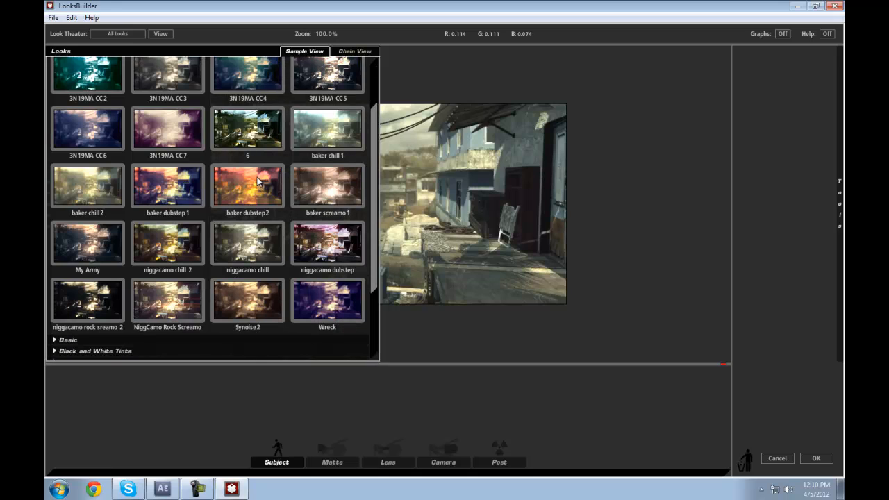
scroll(255, 192, up, 3)
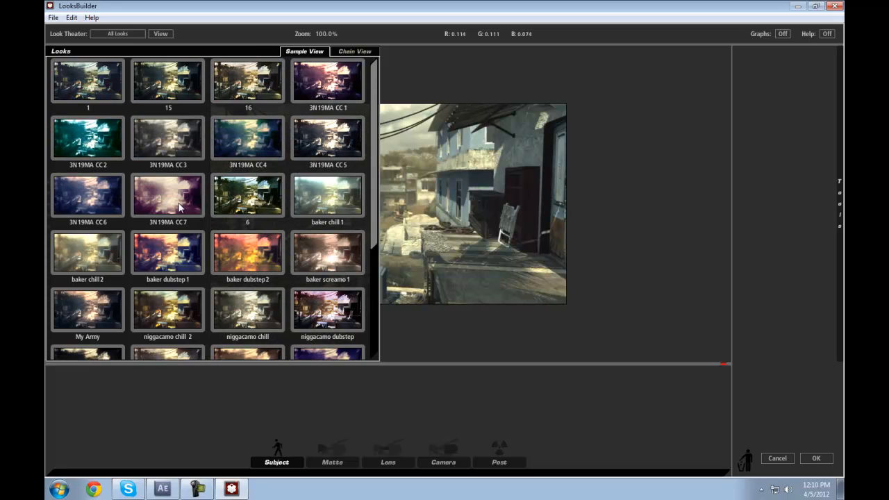
click(169, 149)
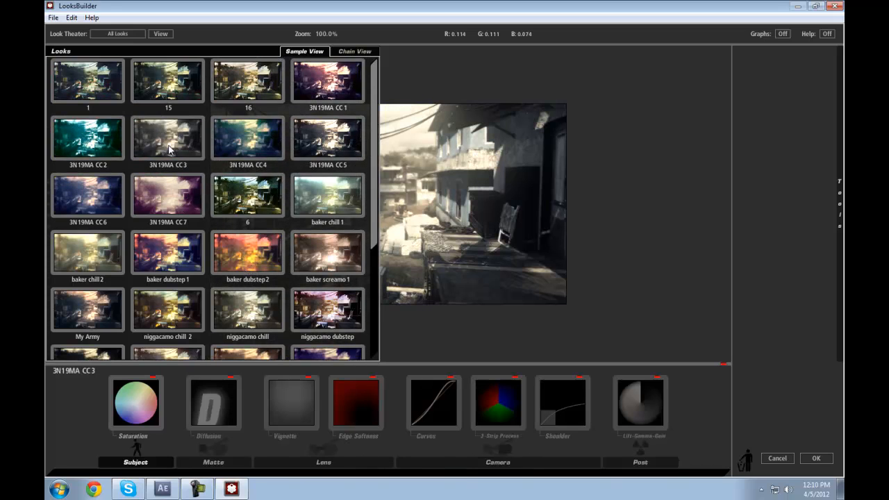
click(243, 152)
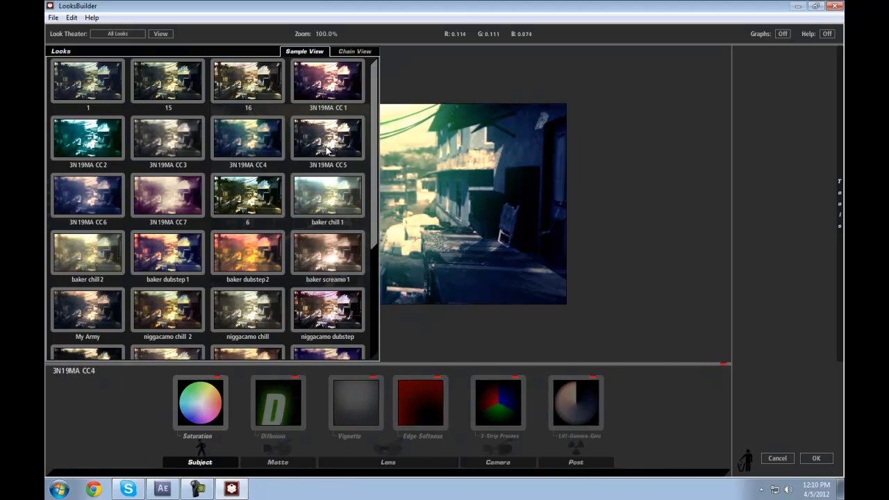
click(258, 83)
click(174, 82)
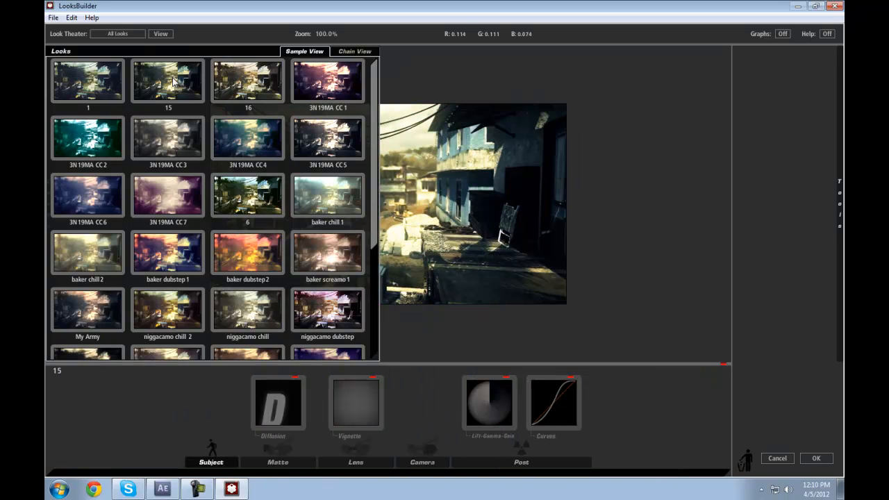
click(110, 86)
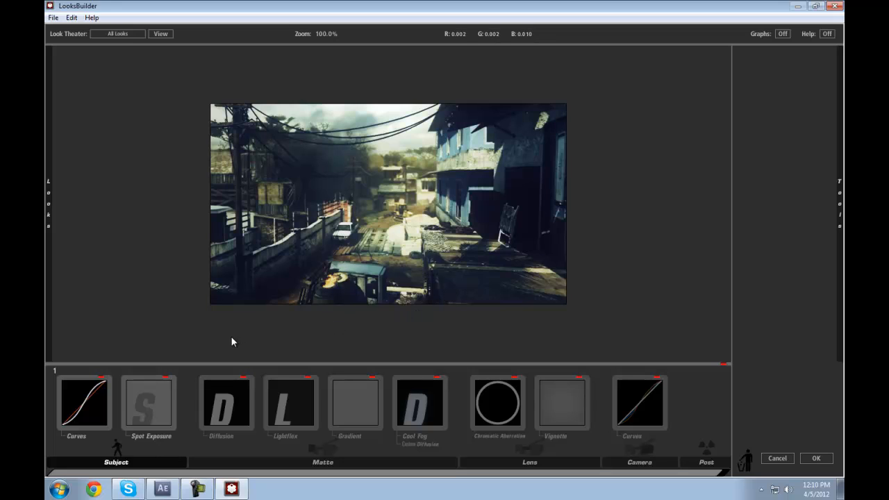
Reshape the RGB curve of the Subject stage's Curves tool, raising the highlight points and lifting the shadow points.
click(100, 416)
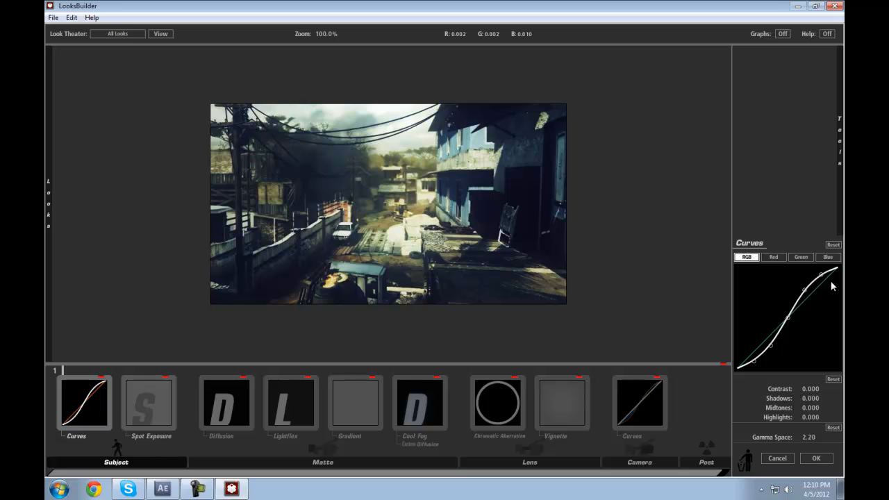
drag(805, 288, 822, 269)
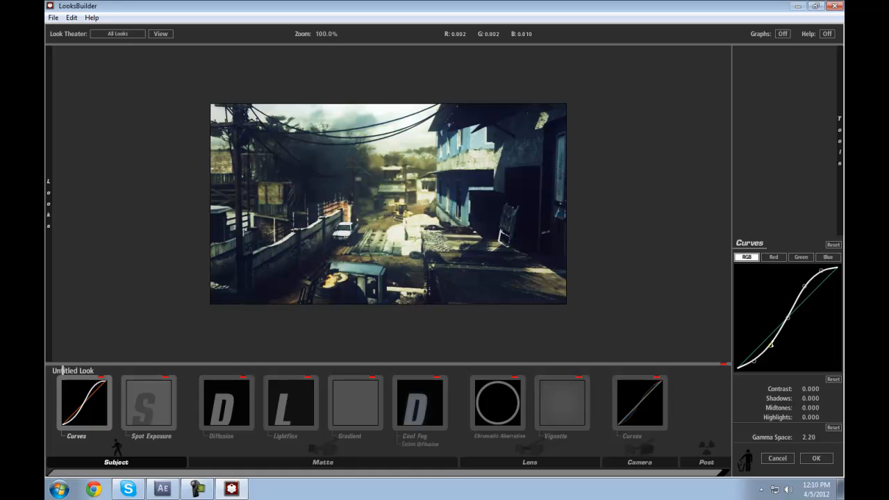
drag(771, 344, 747, 342)
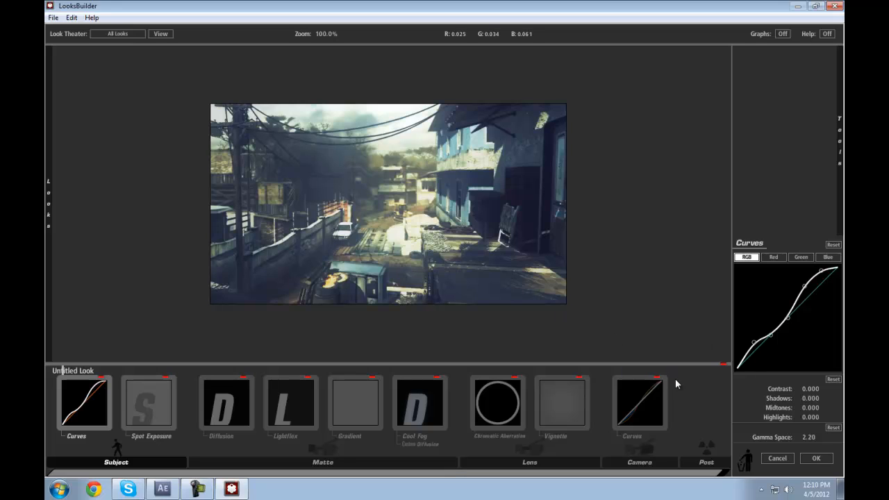
Set the Vignette's Spread to about 0.594 and nudge the lower end point of the Gradient slightly.
click(549, 416)
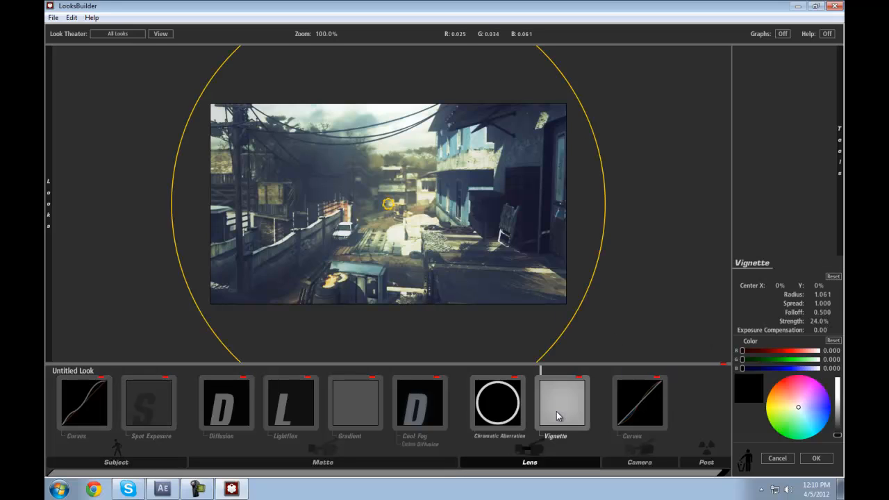
drag(412, 202, 475, 196)
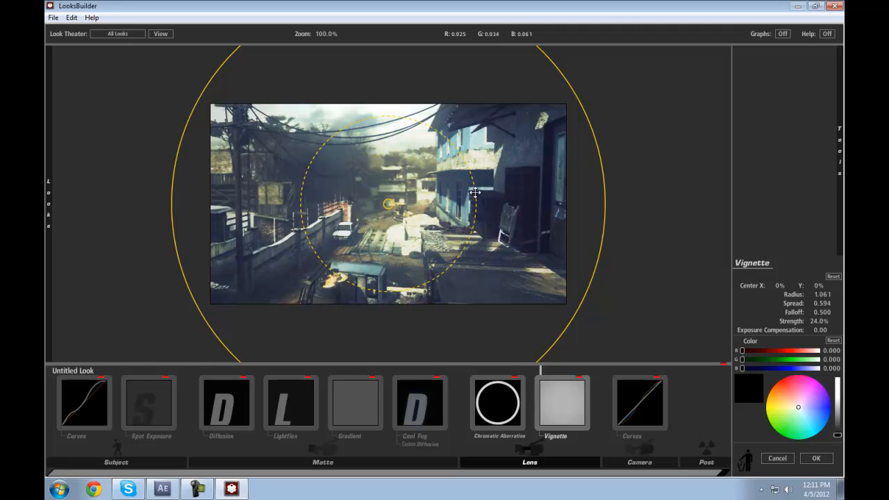
click(356, 396)
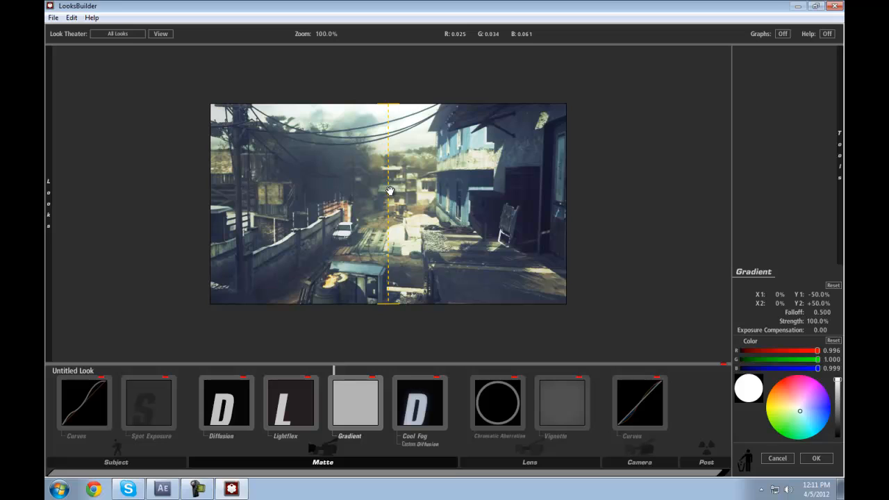
mouse_move(391, 302)
mouse_down()
mouse_move(390, 130)
mouse_move(393, 303)
mouse_up()
Remove the existing Diffusion tool from the Matte stage and add a fresh Diffusion in its place.
click(221, 403)
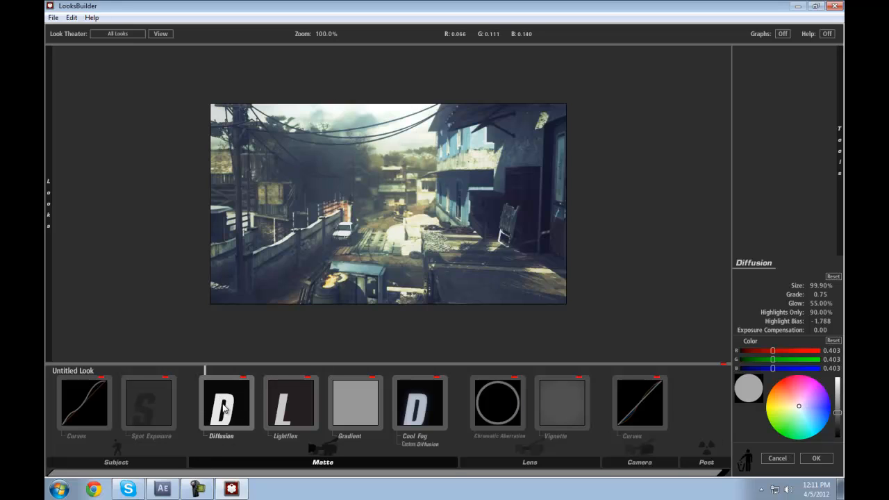
drag(224, 410, 746, 455)
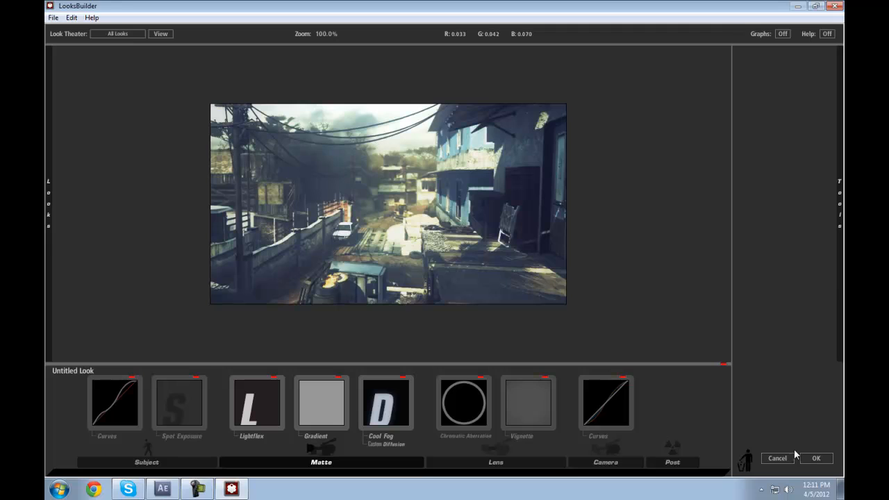
mouse_move(833, 282)
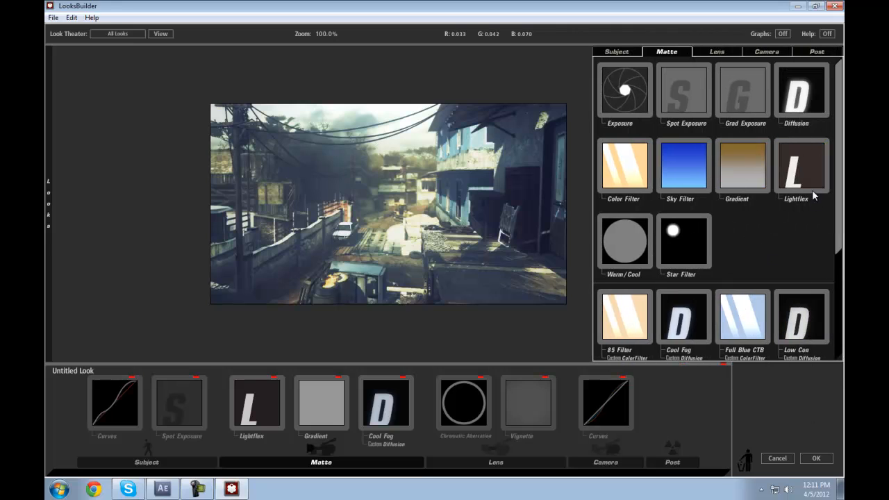
drag(800, 96, 226, 399)
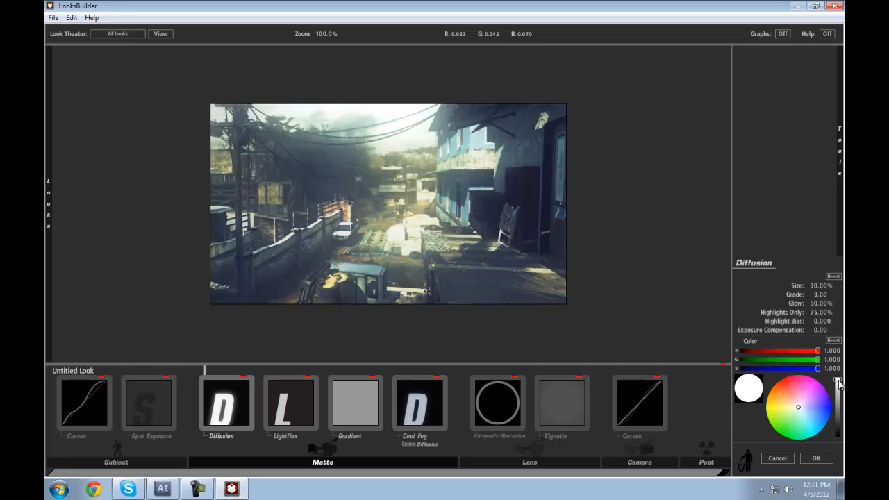
Darken the new Diffusion's color to about 0.689 on all three channels and apply the finished look to the clip.
drag(839, 383, 841, 402)
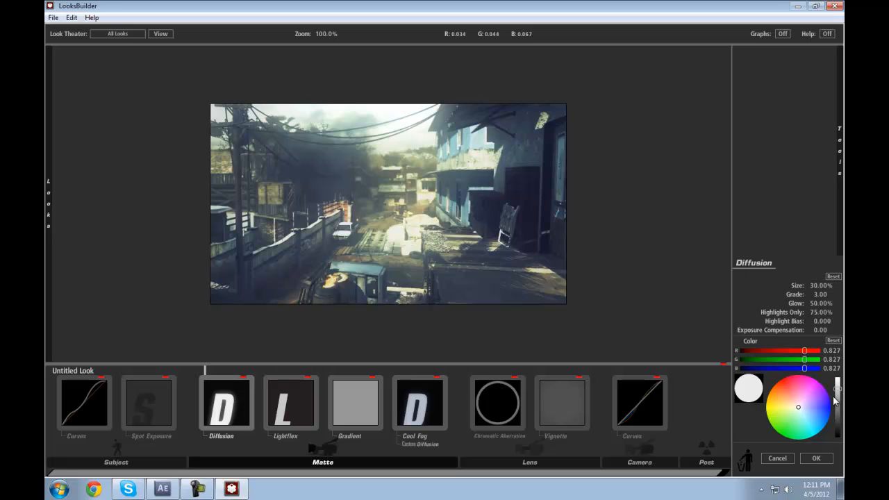
drag(837, 389, 837, 398)
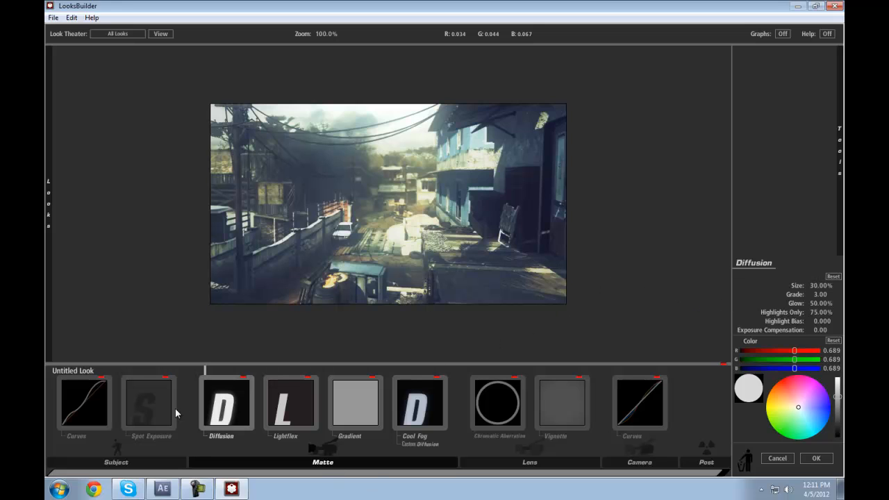
click(817, 459)
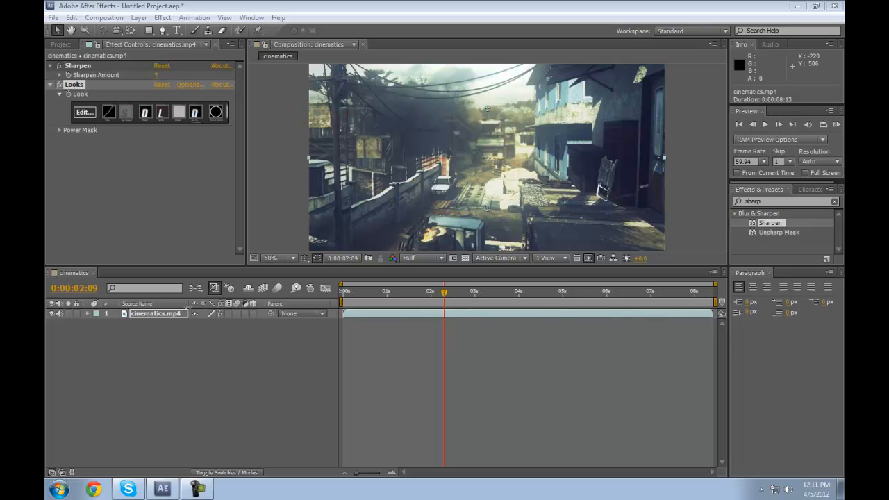
Add the cinematics composition to the render queue and enable a custom frame rate in its render settings.
click(160, 314)
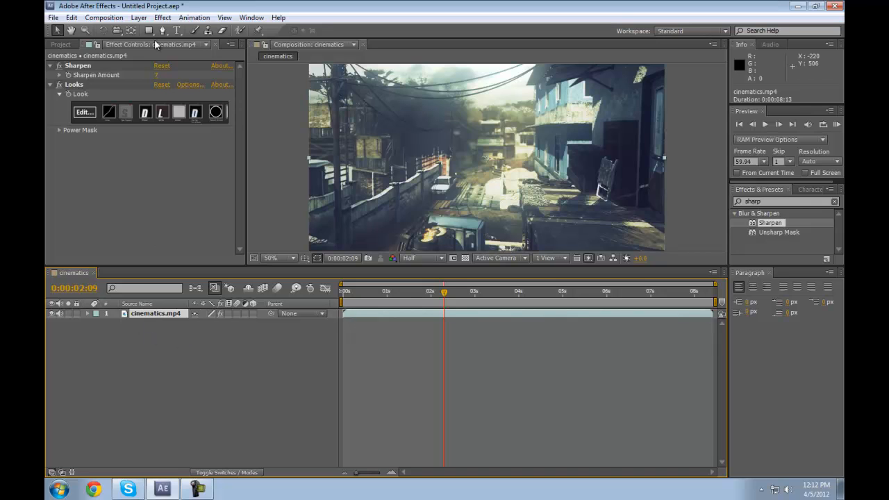
click(103, 18)
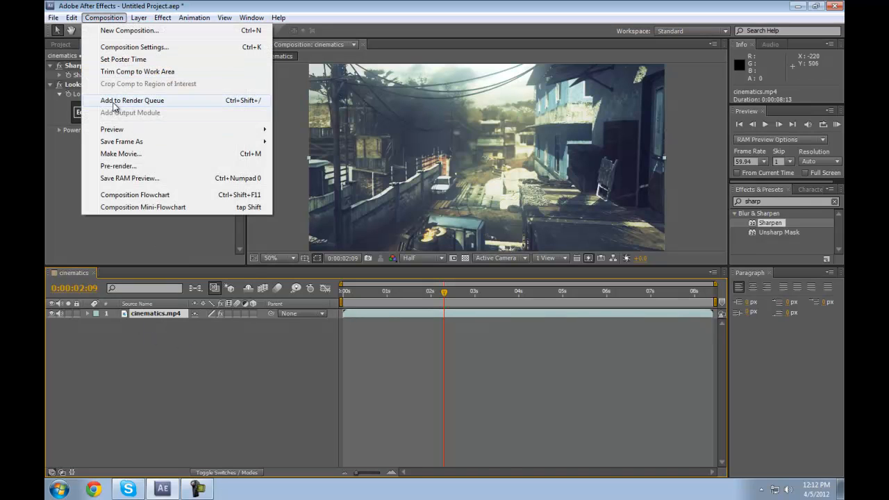
click(132, 100)
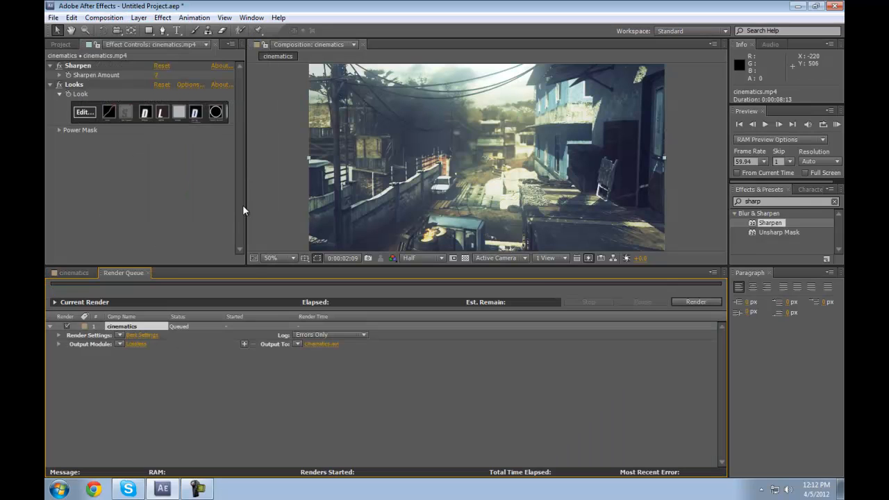
click(135, 336)
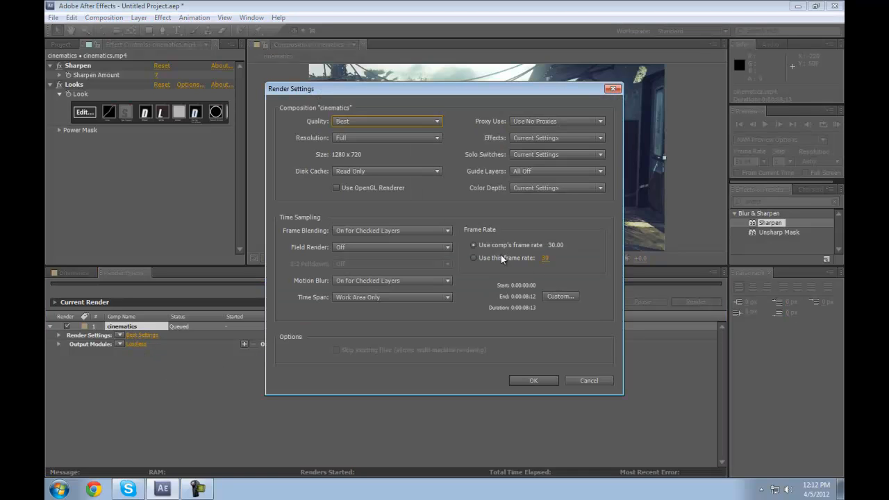
click(475, 258)
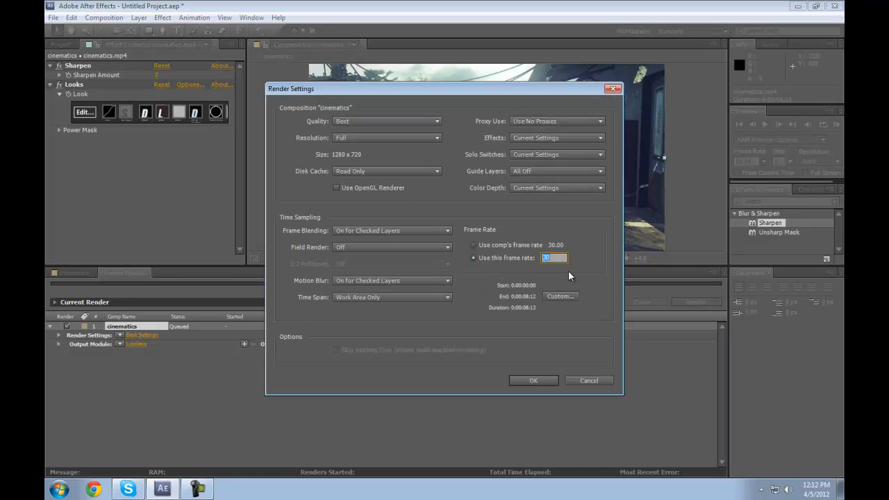
Try 29.97 and 59.94 as the custom render frame rate.
text(29.97)
key(BackSpace)
key(BackSpace)
key(BackSpace)
key(BackSpace)
key(BackSpace)
text(59.94)
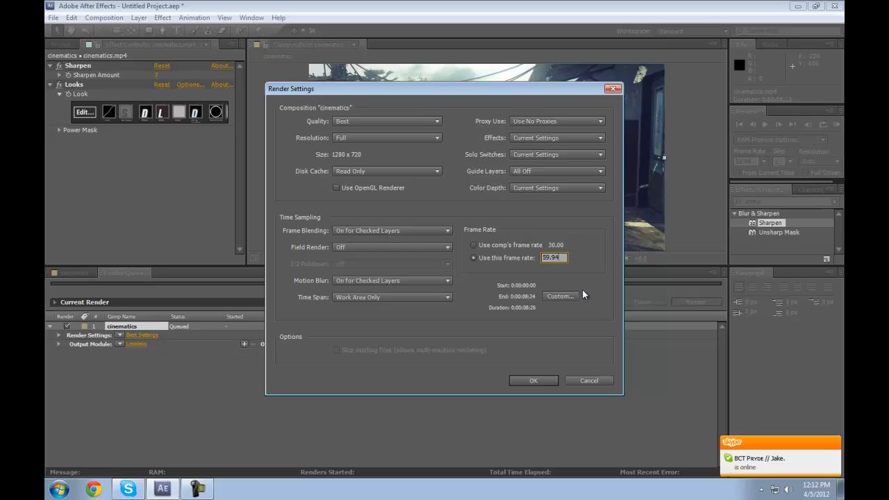
Set the custom render frame rate to 29.97 and confirm the render settings.
key(BackSpace)
key(BackSpace)
key(BackSpace)
key(BackSpace)
key(BackSpace)
text(29.97)
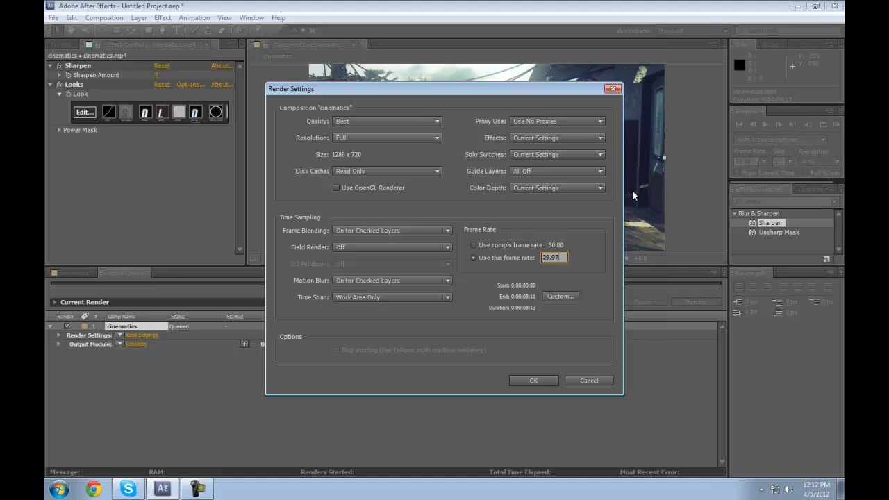
drag(577, 90, 541, 98)
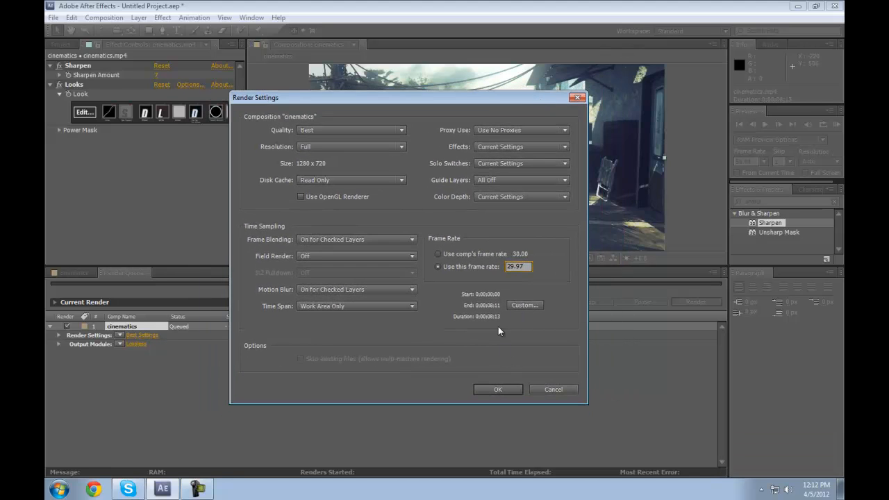
click(498, 389)
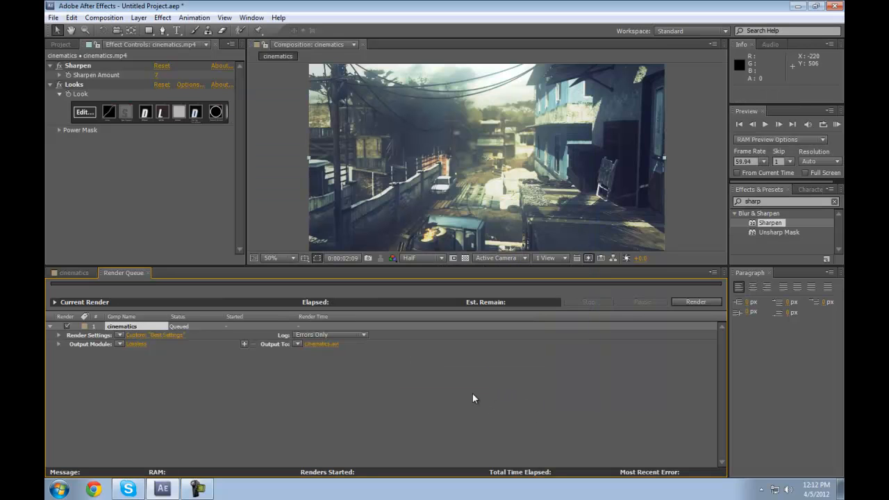
Enable audio output in the cinematics output module and review the AVI video codec options.
click(139, 345)
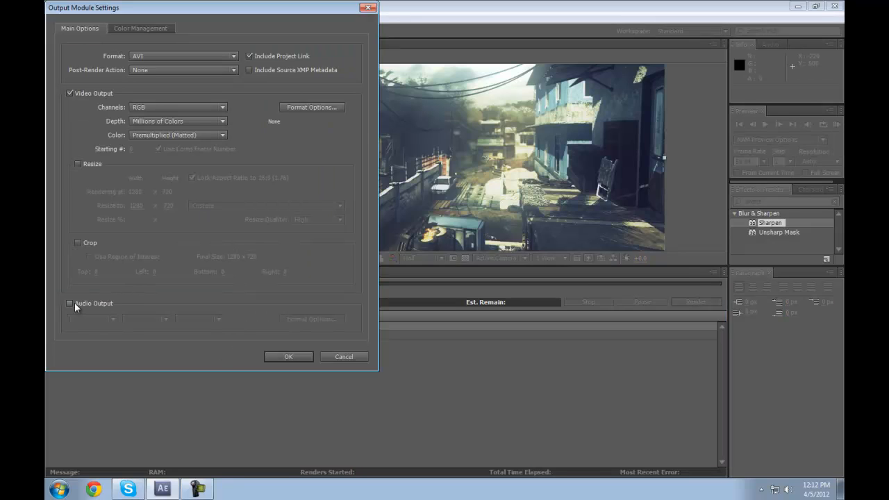
click(69, 304)
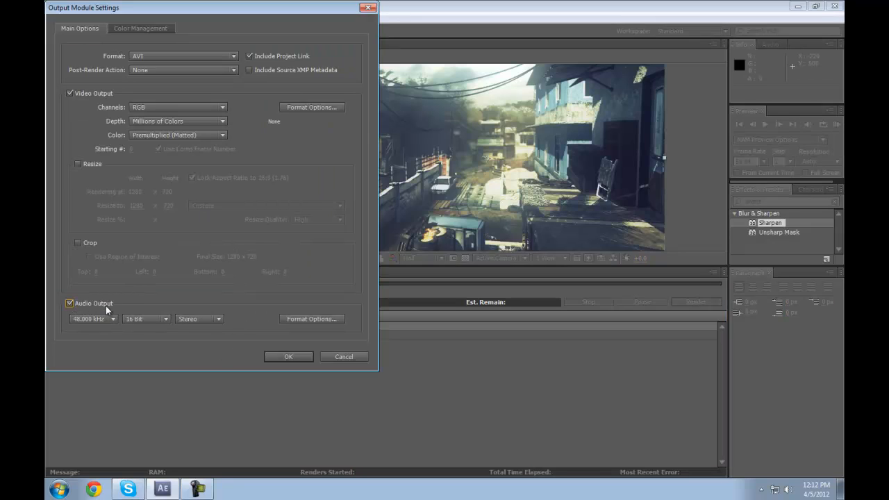
click(140, 56)
click(143, 57)
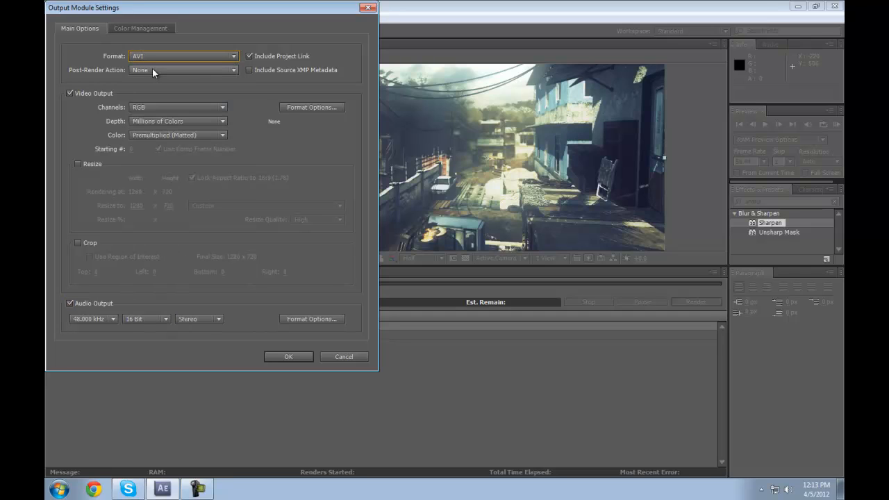
click(310, 103)
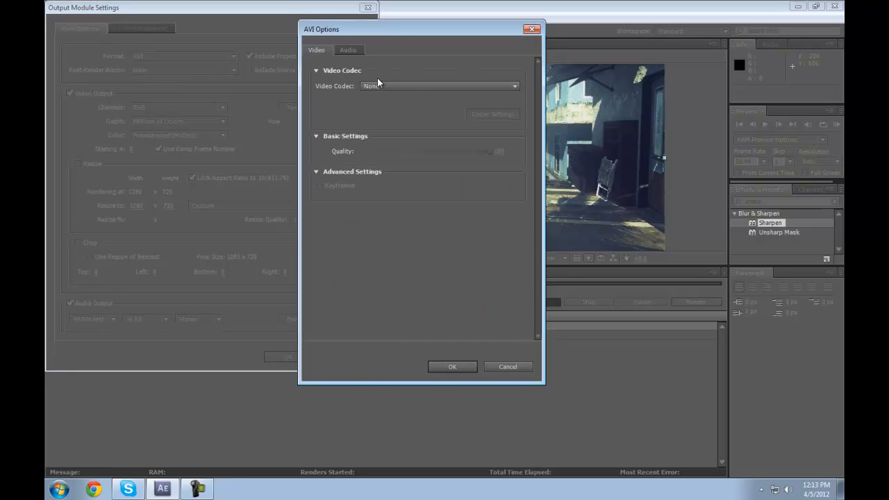
click(457, 366)
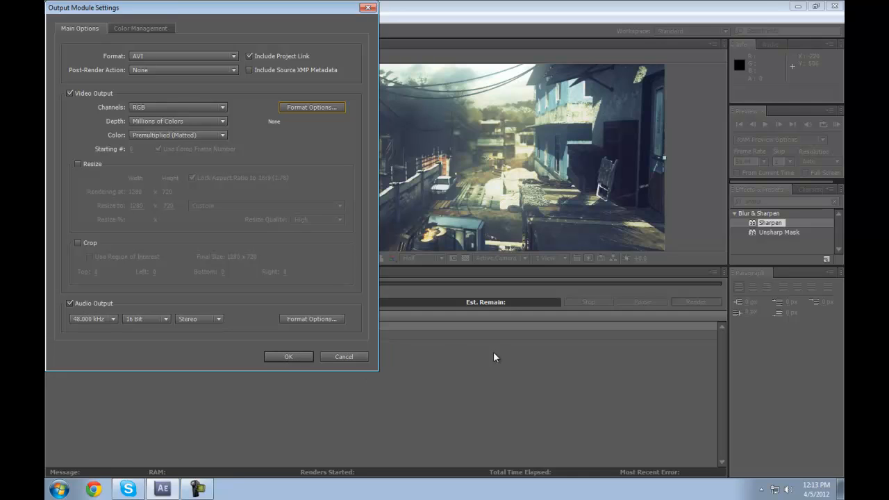
Switch the output format to QuickTime with the H.264 video codec at quality 100.
click(168, 55)
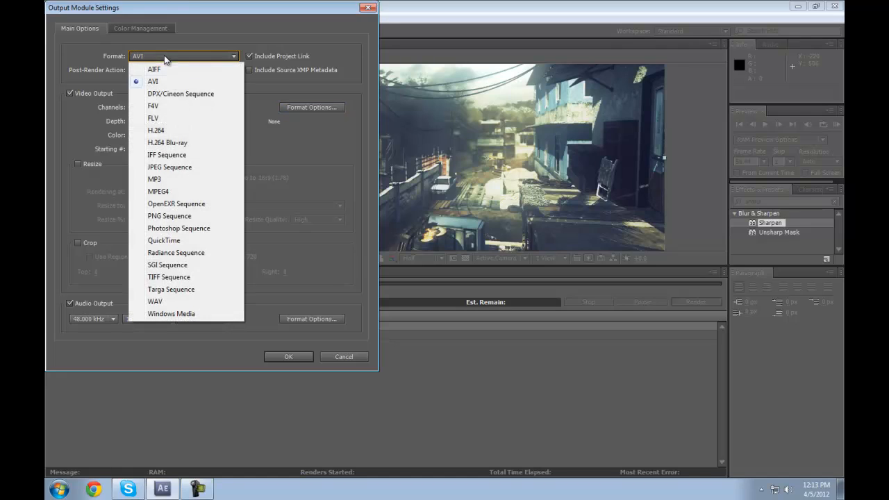
click(184, 240)
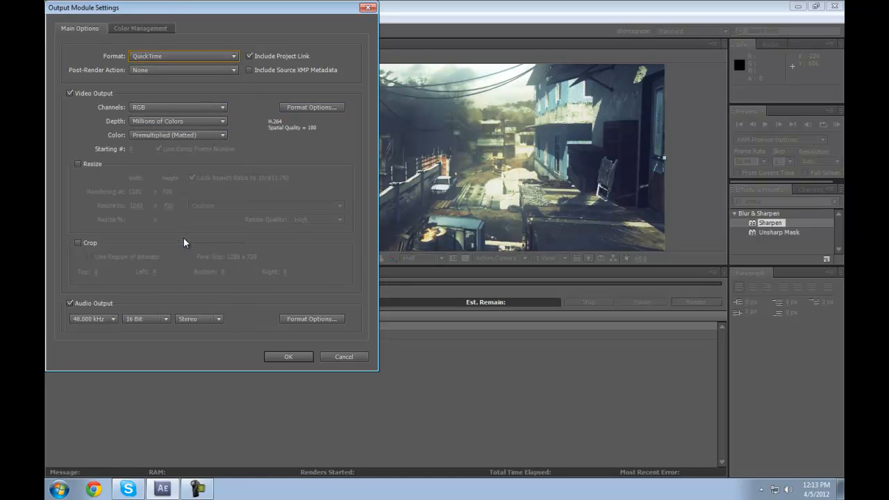
click(297, 107)
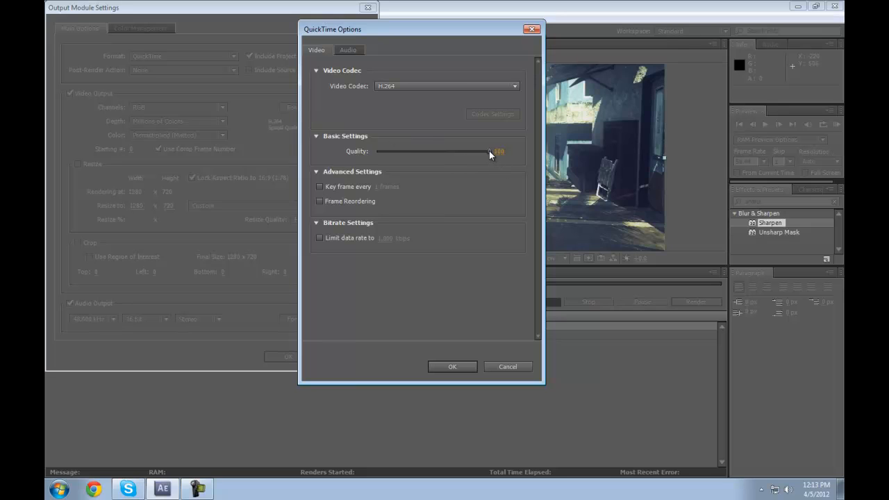
drag(489, 151, 604, 163)
click(409, 88)
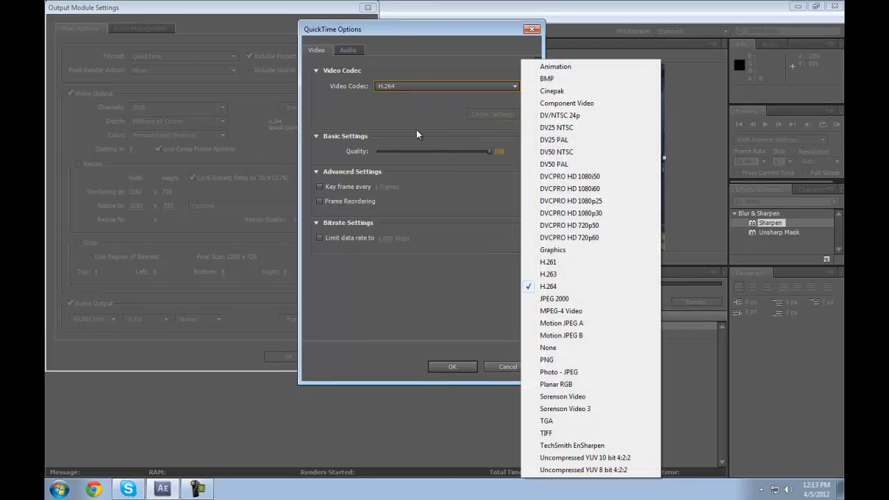
click(562, 288)
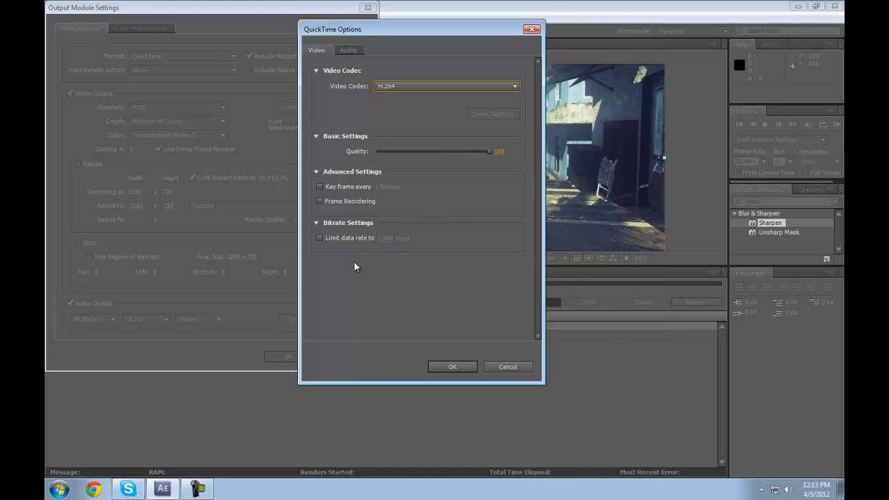
Set the QuickTime audio codec to AAC and confirm the format options.
click(351, 50)
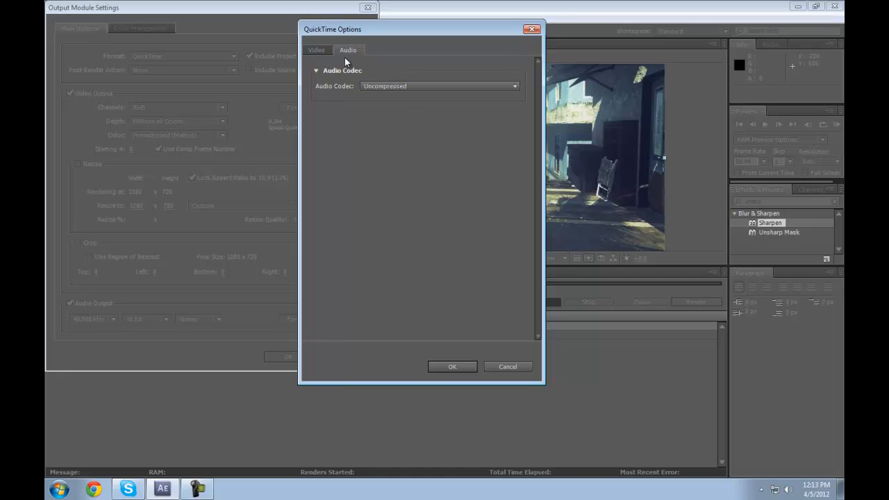
click(390, 87)
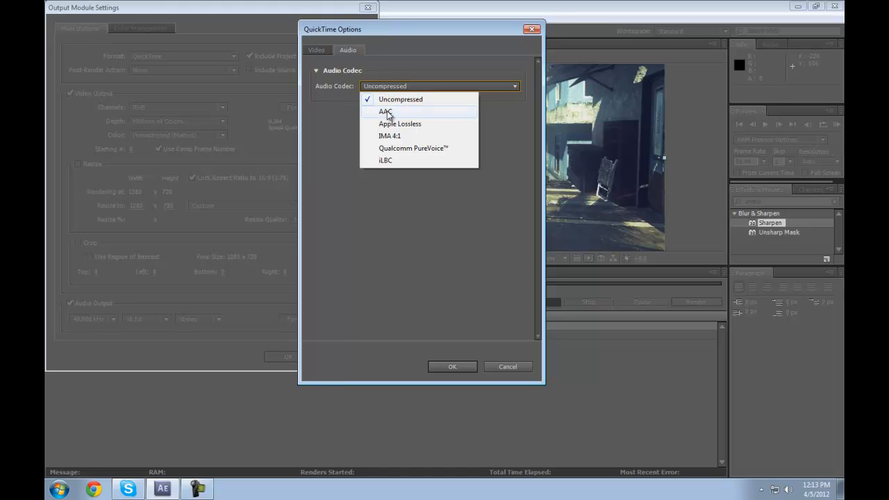
click(387, 112)
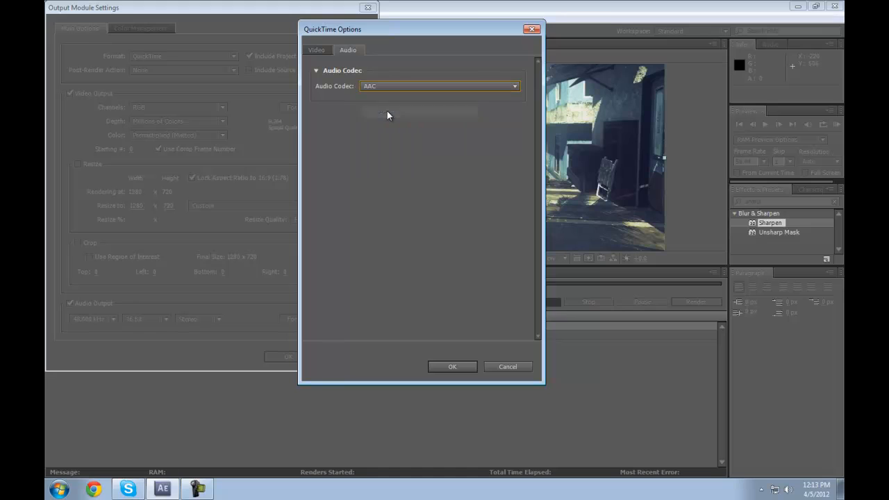
click(316, 51)
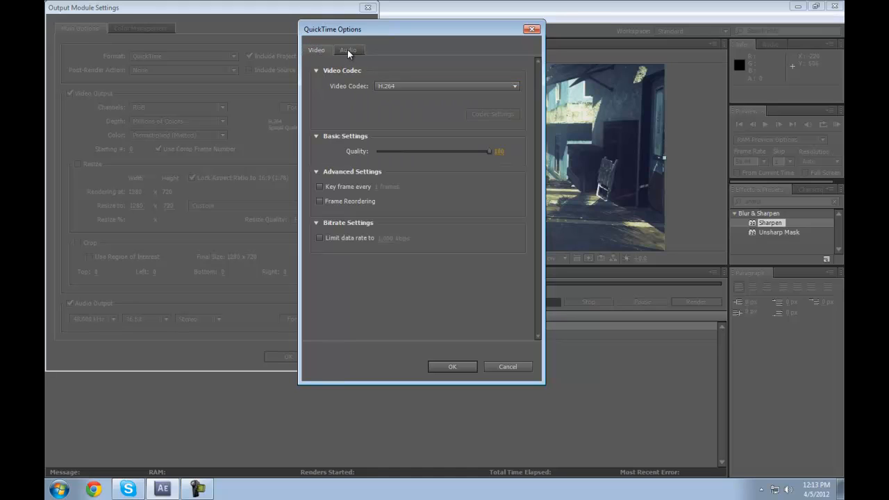
click(447, 366)
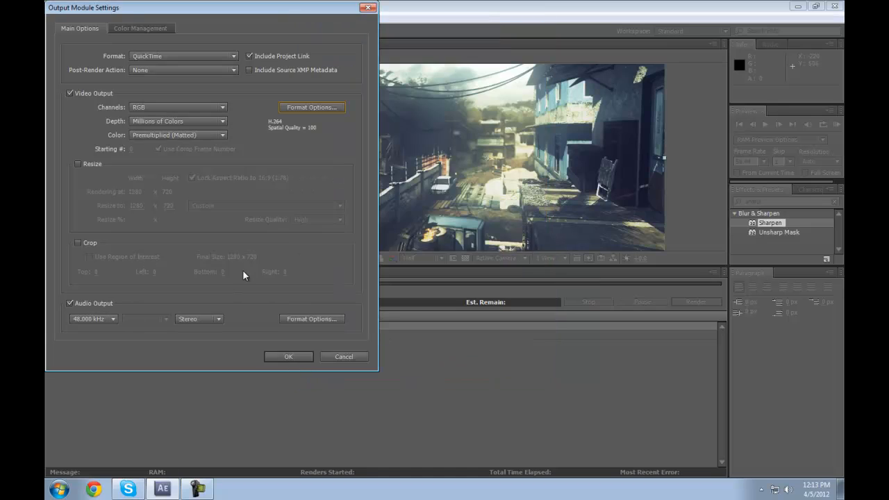
Include source XMP metadata in the output, change the format to H.264 and open its format options.
click(249, 69)
click(206, 55)
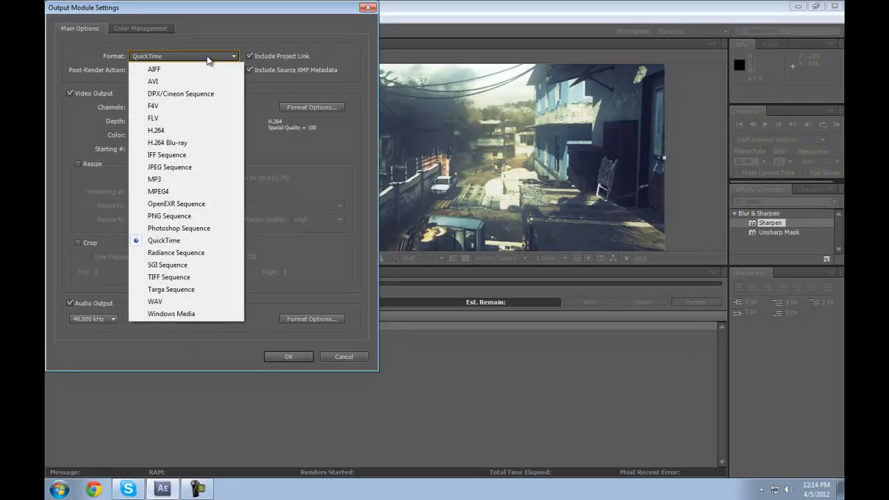
click(170, 131)
click(295, 106)
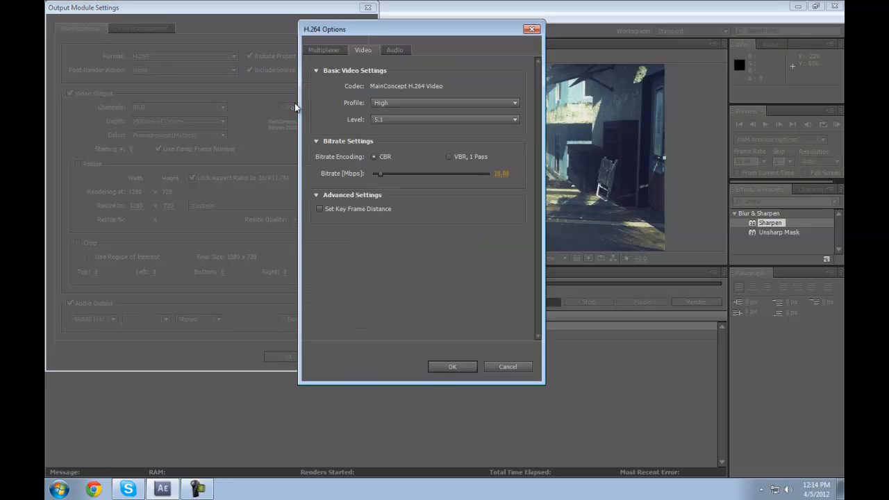
Raise the H.264 bitrate to about 150 Mbps and check the multiplexer settings.
drag(382, 174, 440, 172)
drag(451, 172, 431, 172)
click(322, 50)
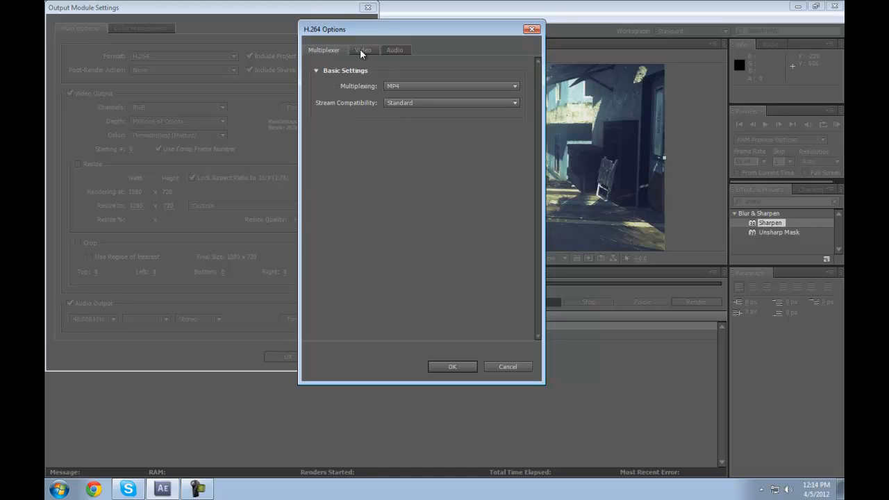
click(360, 49)
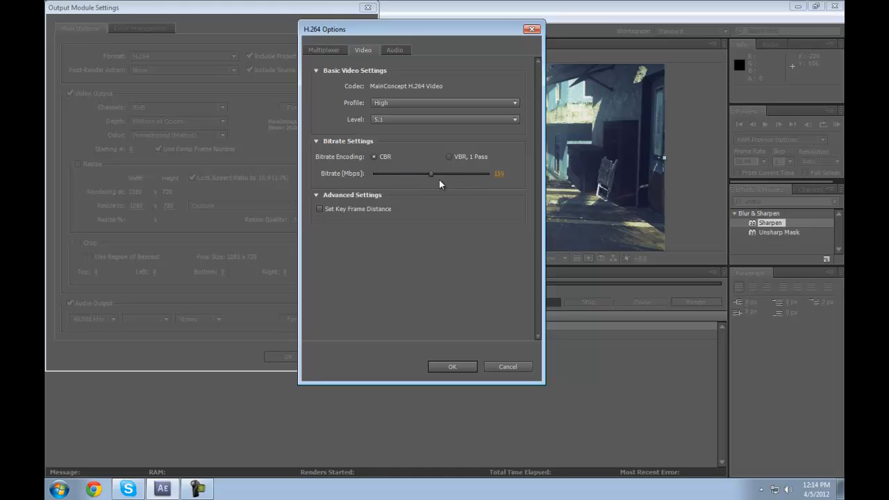
Set the H.264 bitrate to 150 Mbps, check the color management options and confirm the output module settings.
drag(430, 173, 445, 174)
click(502, 173)
text(150)
key(Return)
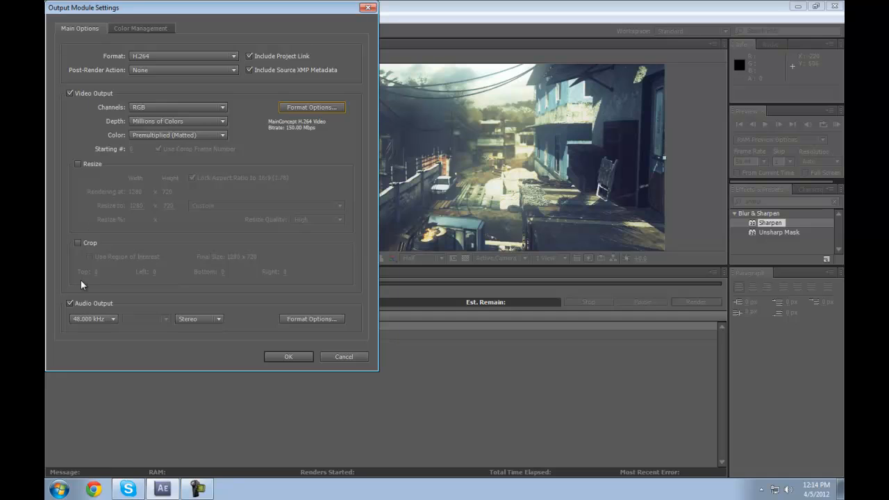
click(153, 26)
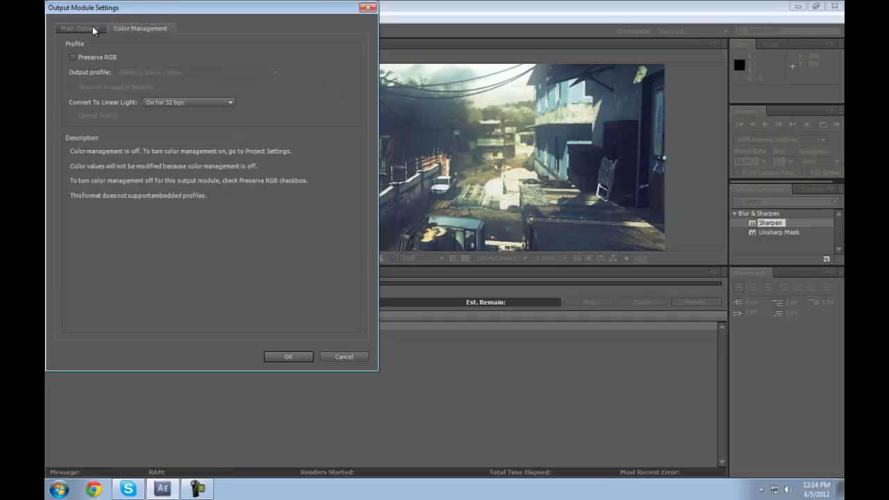
click(93, 27)
click(297, 357)
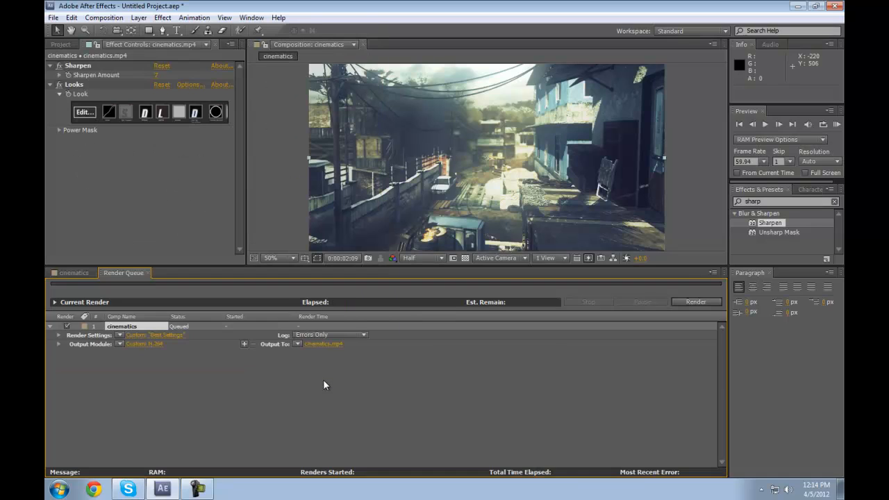
Set the render's output file name to "test for youtube" on the Desktop.
click(320, 344)
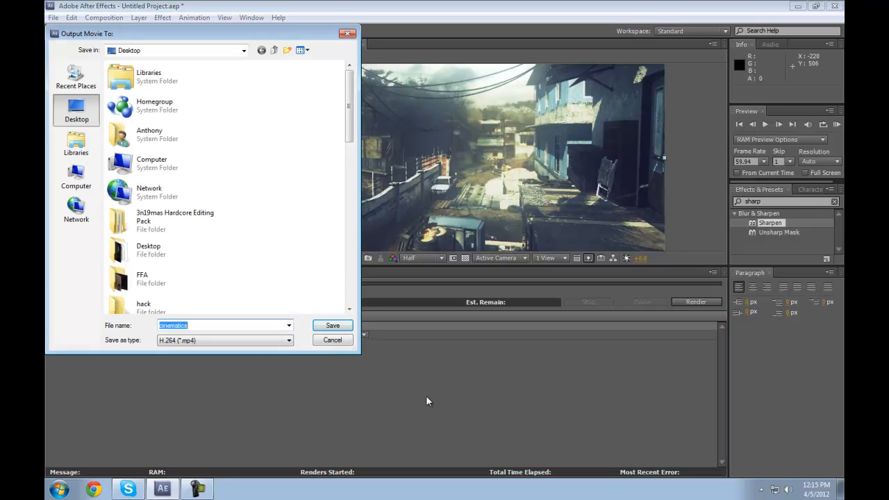
text(test fo)
text(utube)
key(Return)
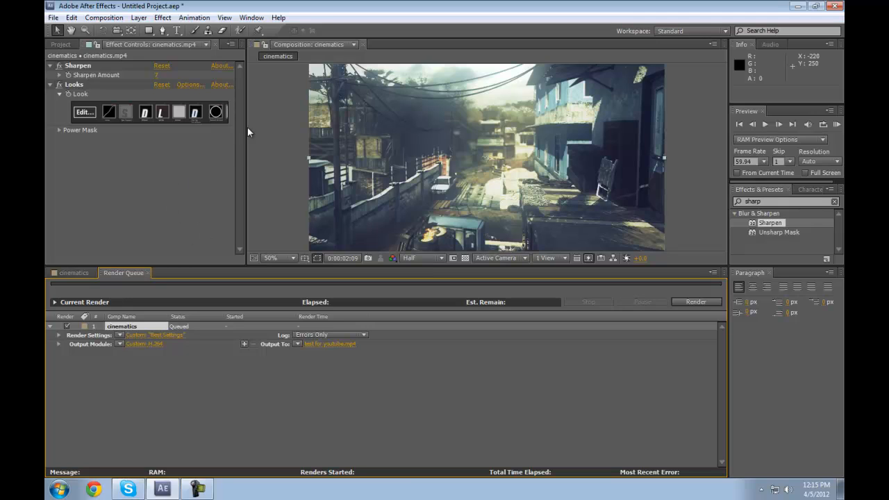
Delete the cinematics item from the render queue and return to the cinematics timeline.
mouse_move(247, 129)
mouse_down()
mouse_move(260, 130)
mouse_move(243, 132)
mouse_up()
key(Delete)
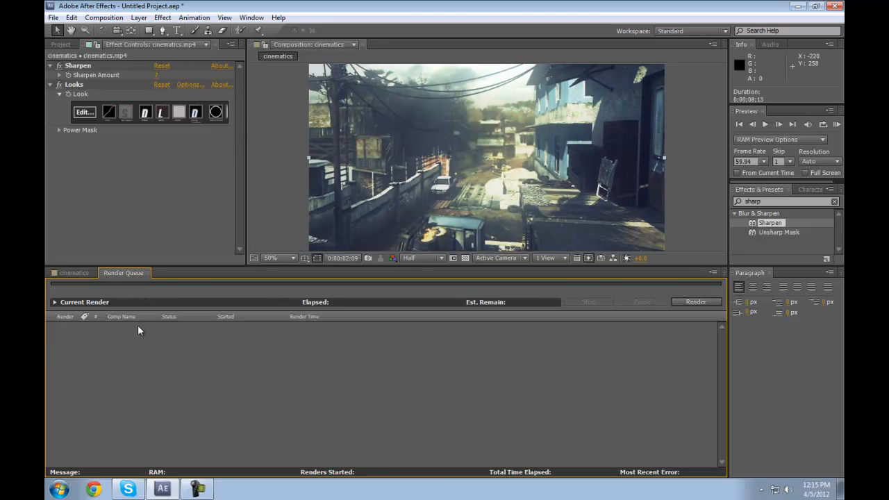
click(79, 273)
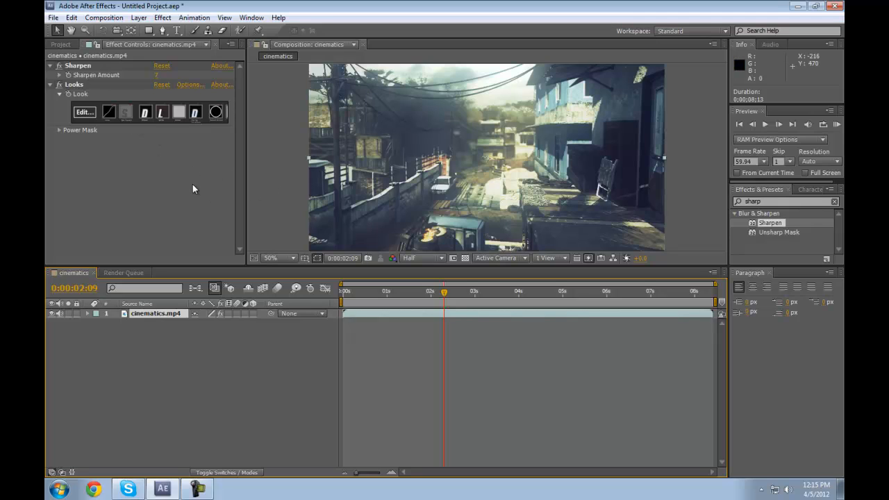
Set the cinematics composition's height to 690 px.
click(121, 18)
click(132, 46)
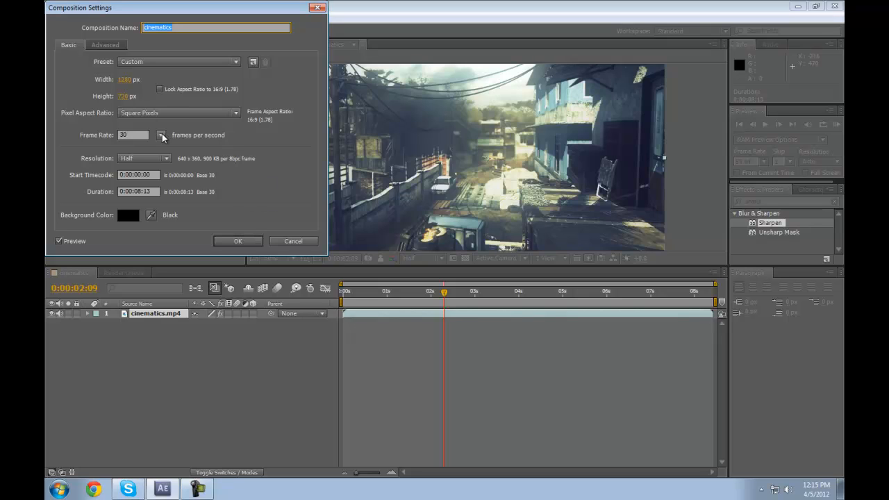
click(126, 97)
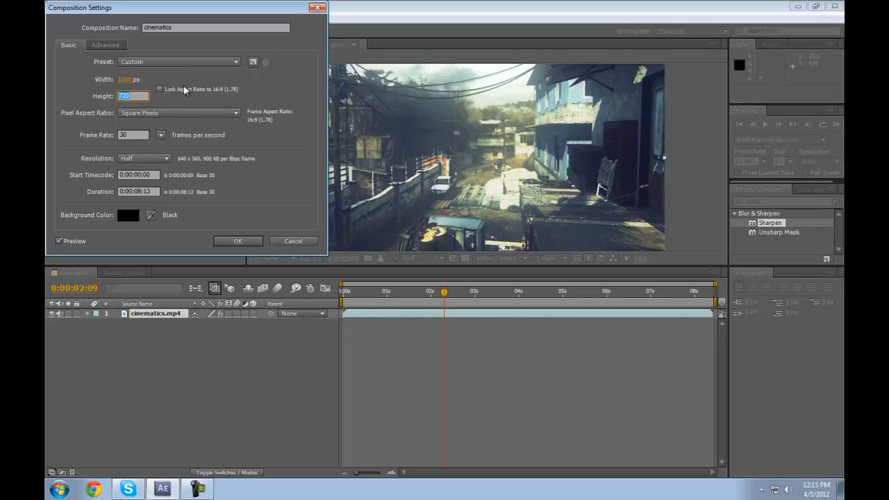
text(69)
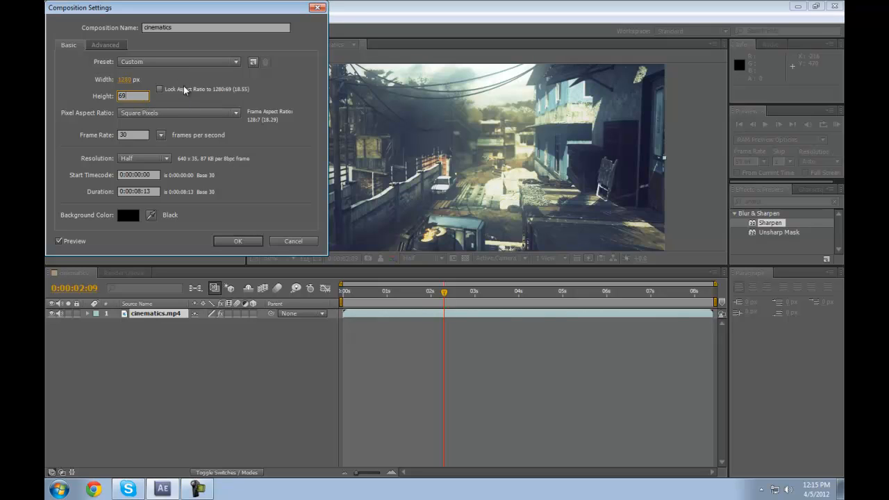
text(0)
key(Return)
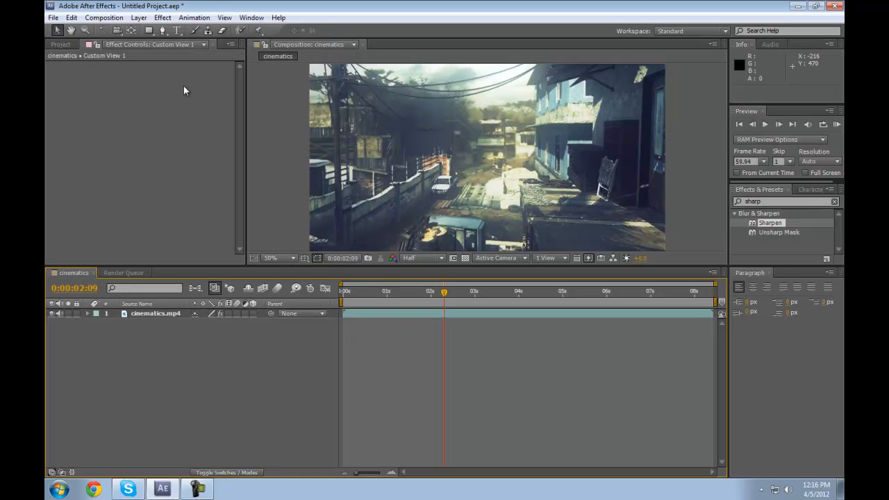
Reduce the cinematics composition's height to 670 px.
click(104, 17)
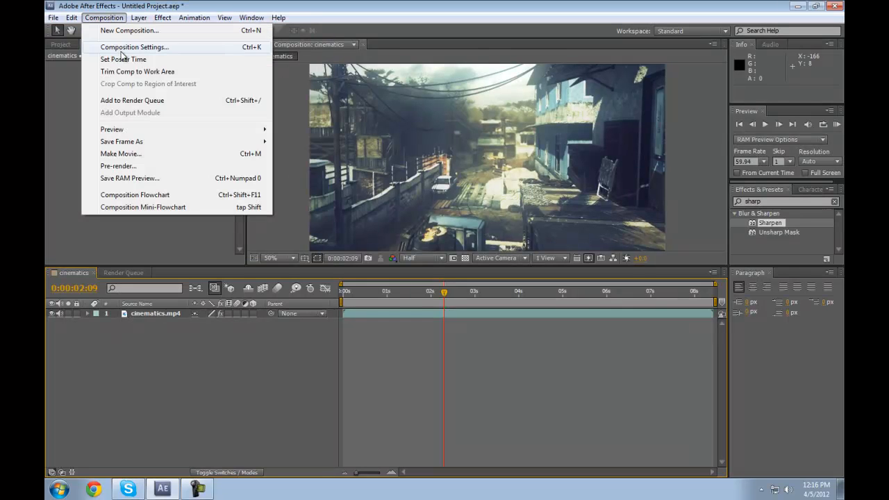
click(126, 47)
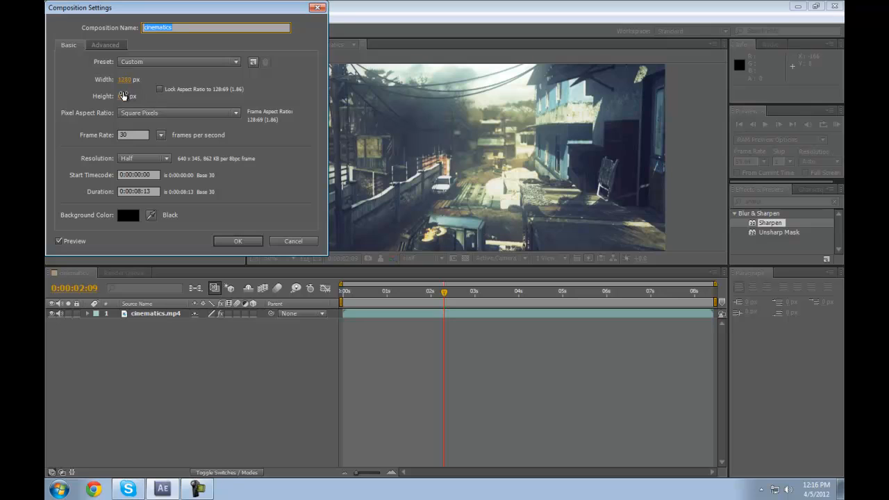
click(125, 96)
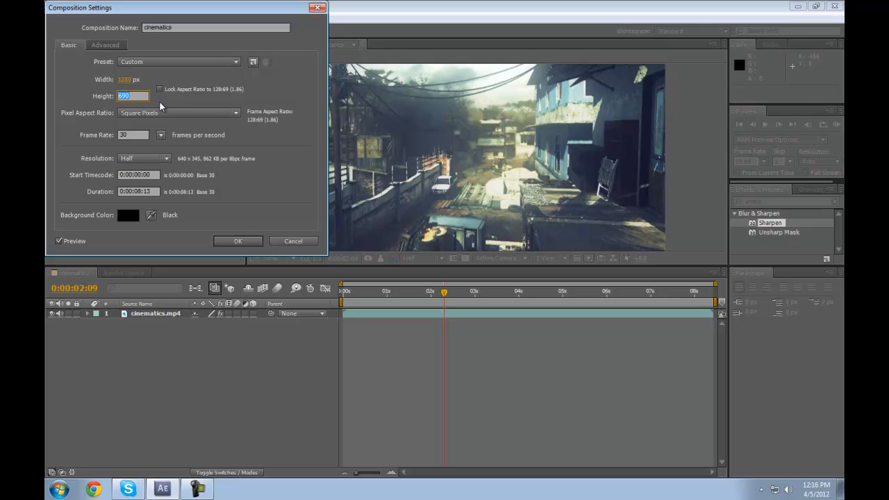
text(670)
key(Return)
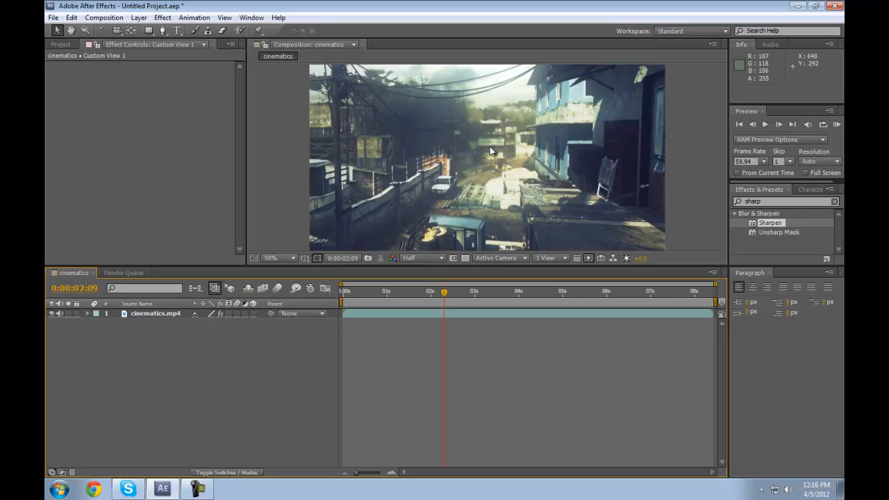
Compare the composition preview at different magnifications and set it to 33.3% to examine the cropped frame.
scroll(494, 144, down, 2)
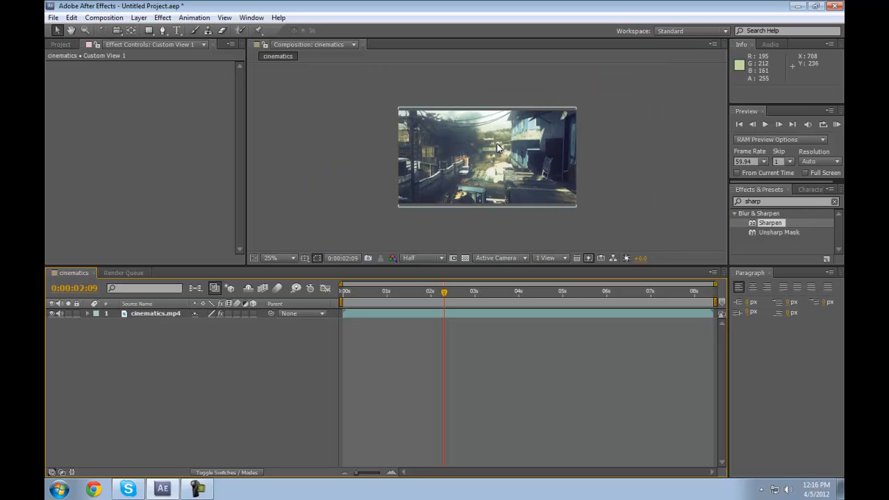
scroll(510, 152, up, 1)
scroll(511, 152, down, 1)
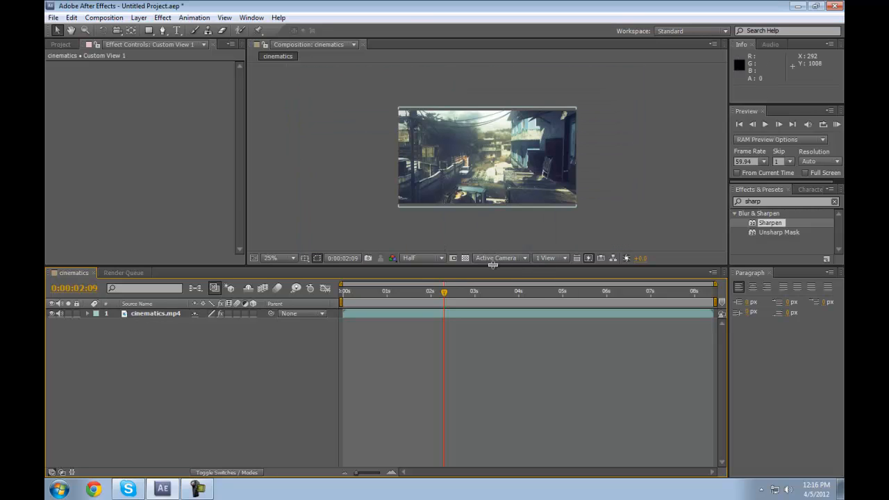
click(286, 257)
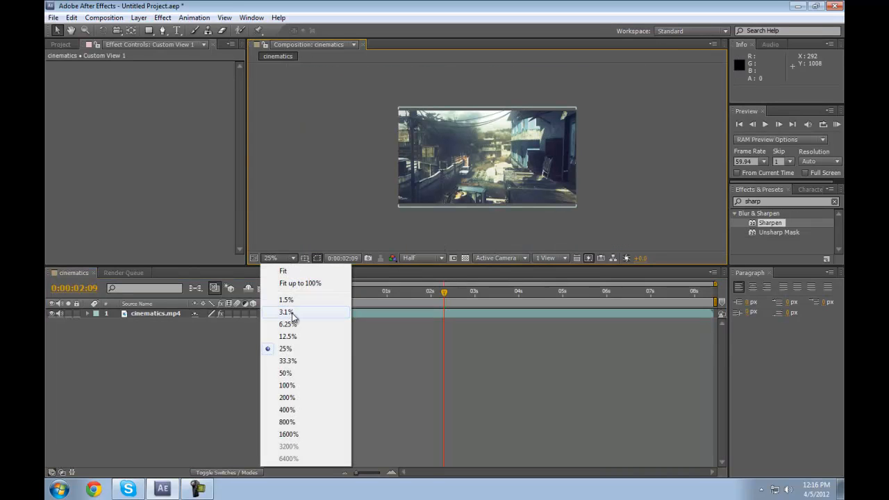
click(293, 363)
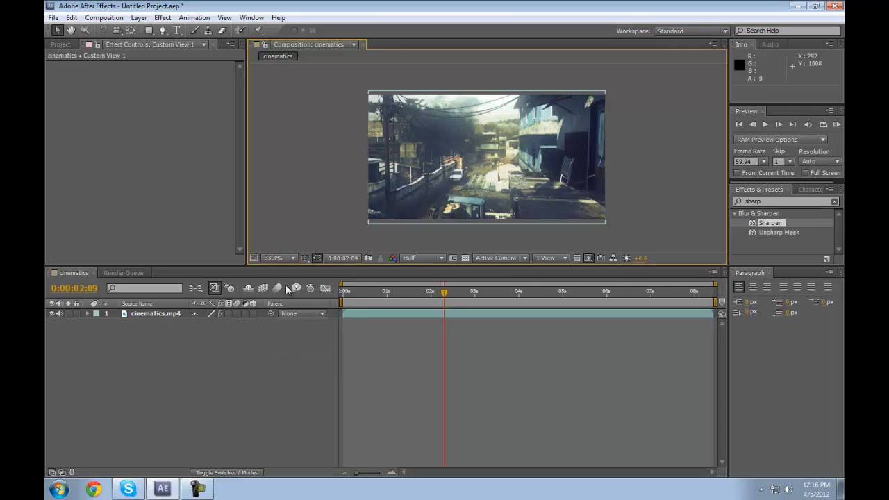
click(278, 258)
click(284, 374)
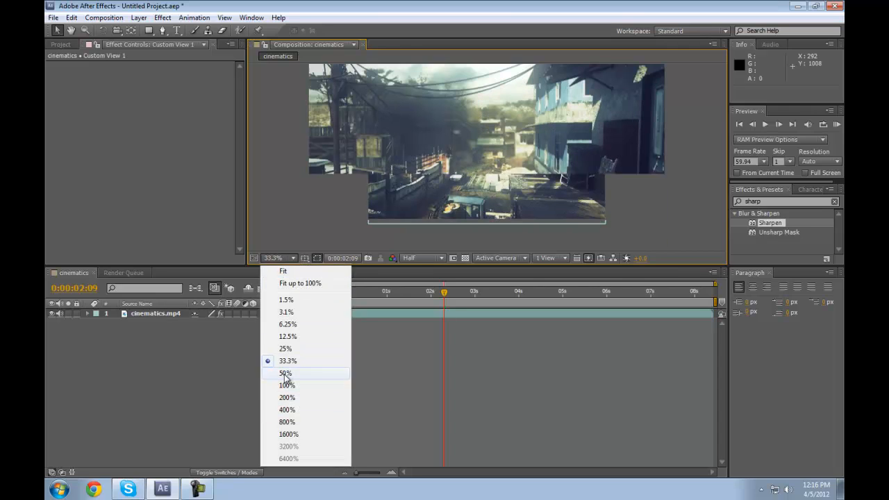
click(281, 258)
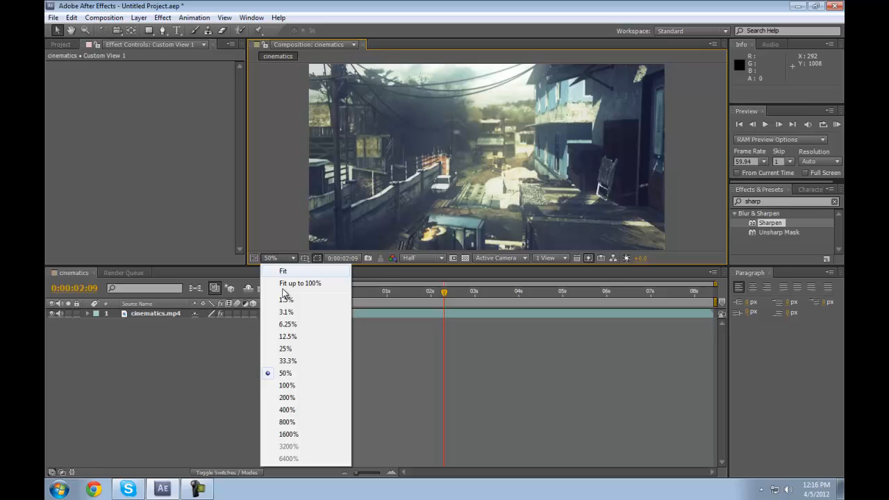
click(284, 361)
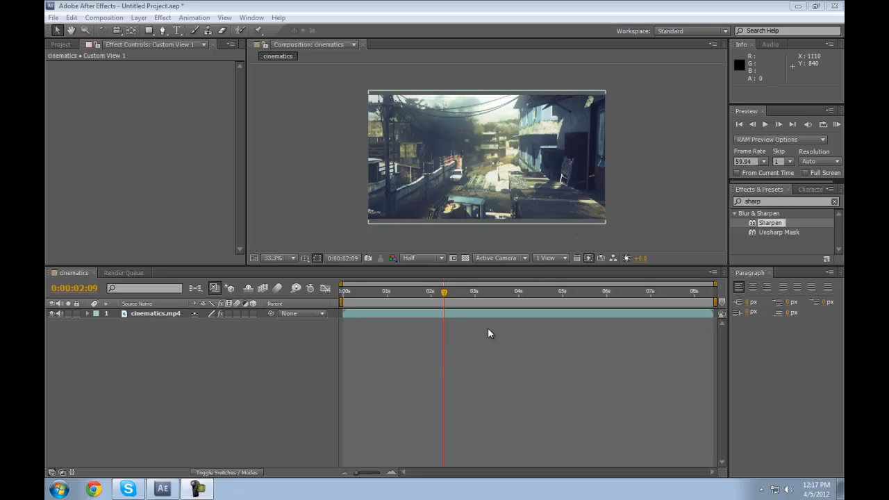
Select the cinematics.mp4 layer and show its Sharpen and Looks effect controls.
click(141, 314)
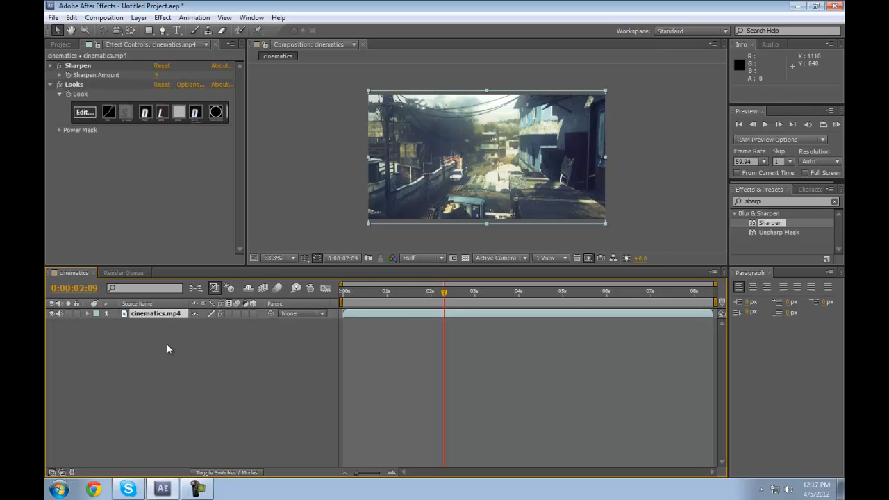
click(72, 42)
click(121, 44)
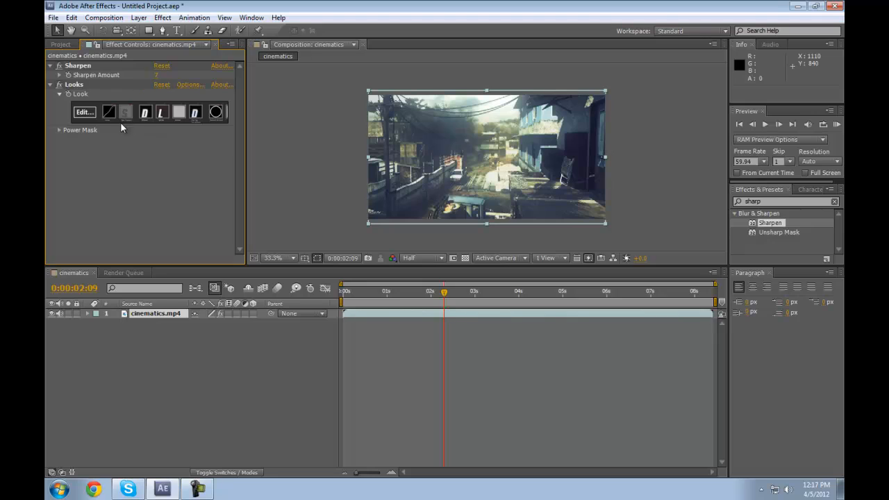